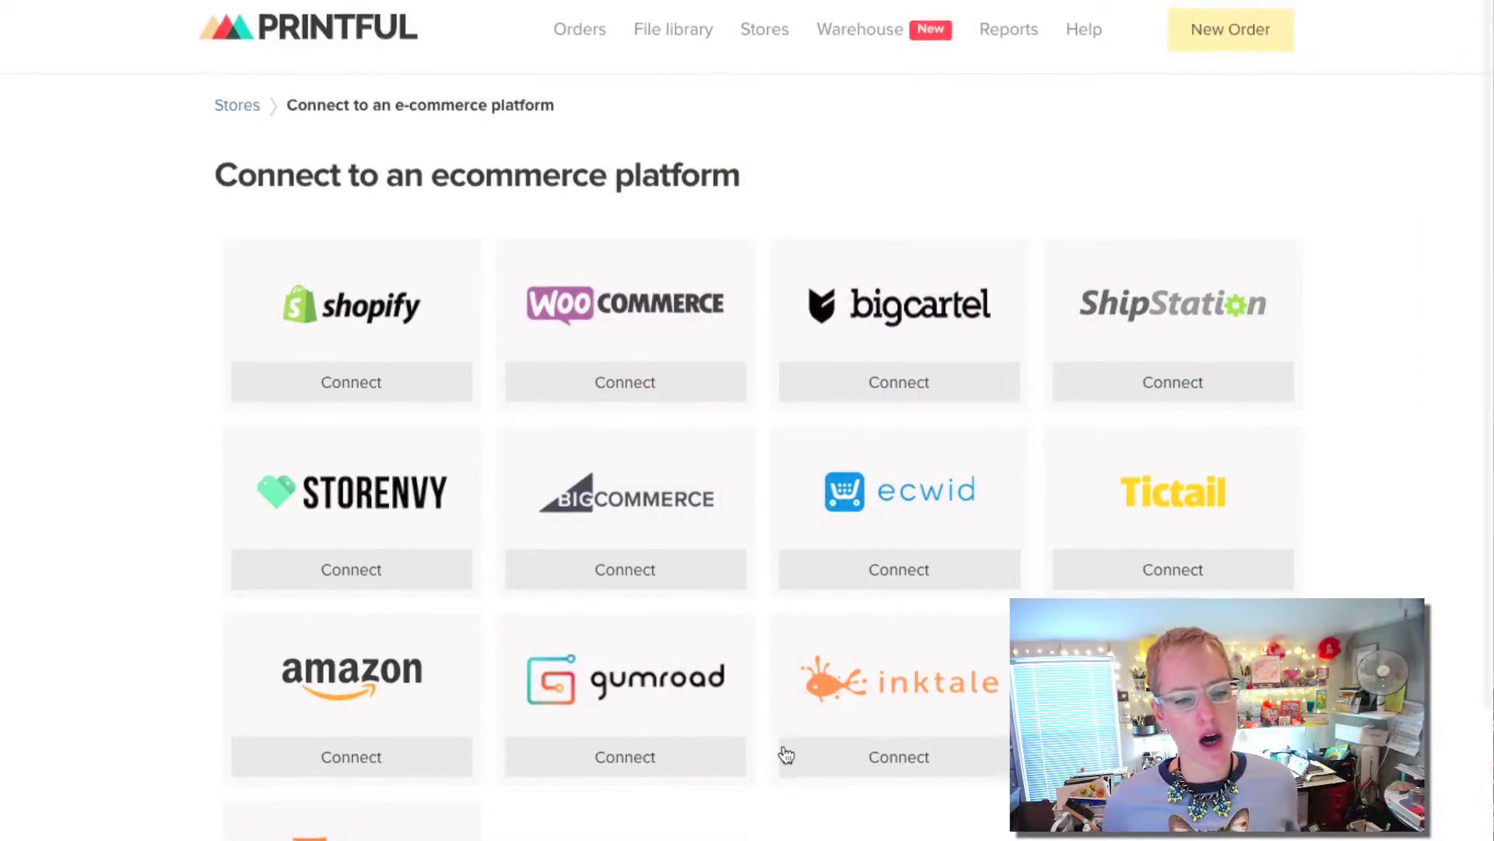
Start connecting the Etsy store and bring up Step 1: authorize the Printful Etsy application
{"action": "scroll", "coordinate": [786, 754], "scroll_direction": "down", "scroll_amount": 2}
{"action": "scroll", "coordinate": [786, 754], "scroll_direction": "down", "scroll_amount": 4}
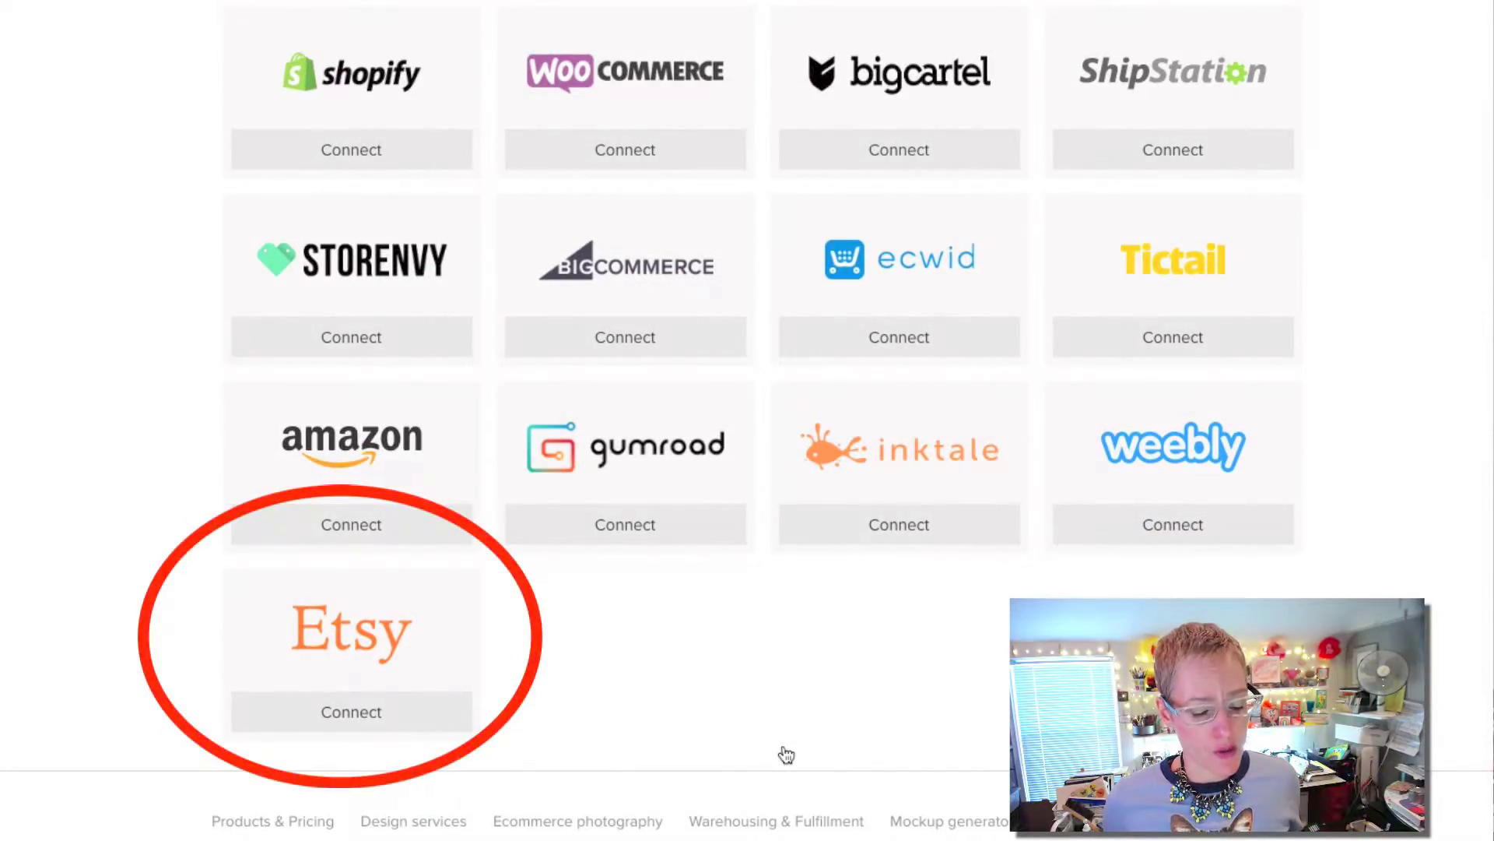
{"action": "scroll", "coordinate": [786, 753], "scroll_direction": "down", "scroll_amount": 1}
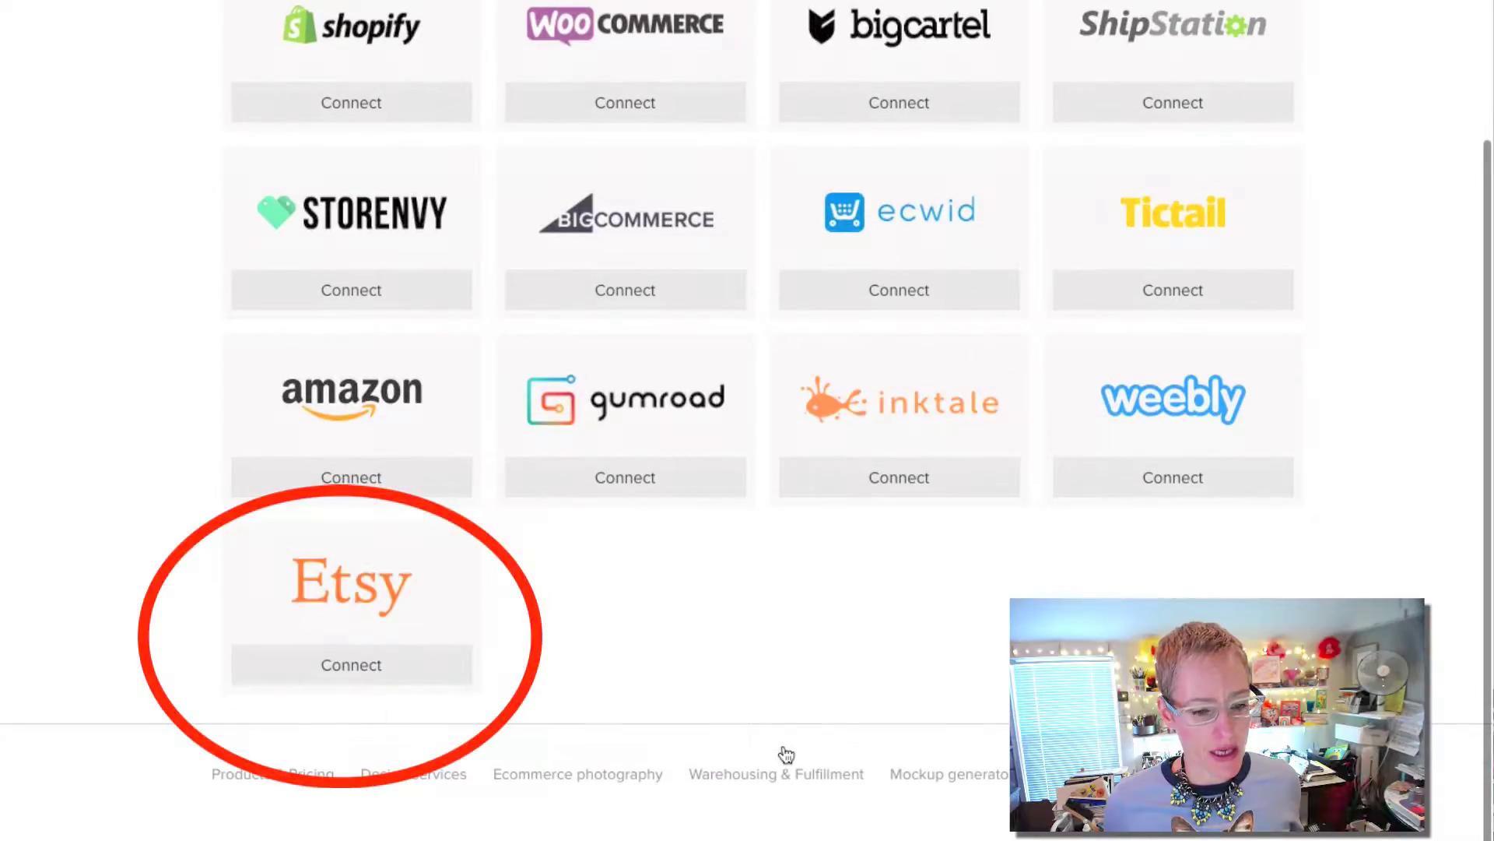
{"action": "left_click", "coordinate": [374, 658]}
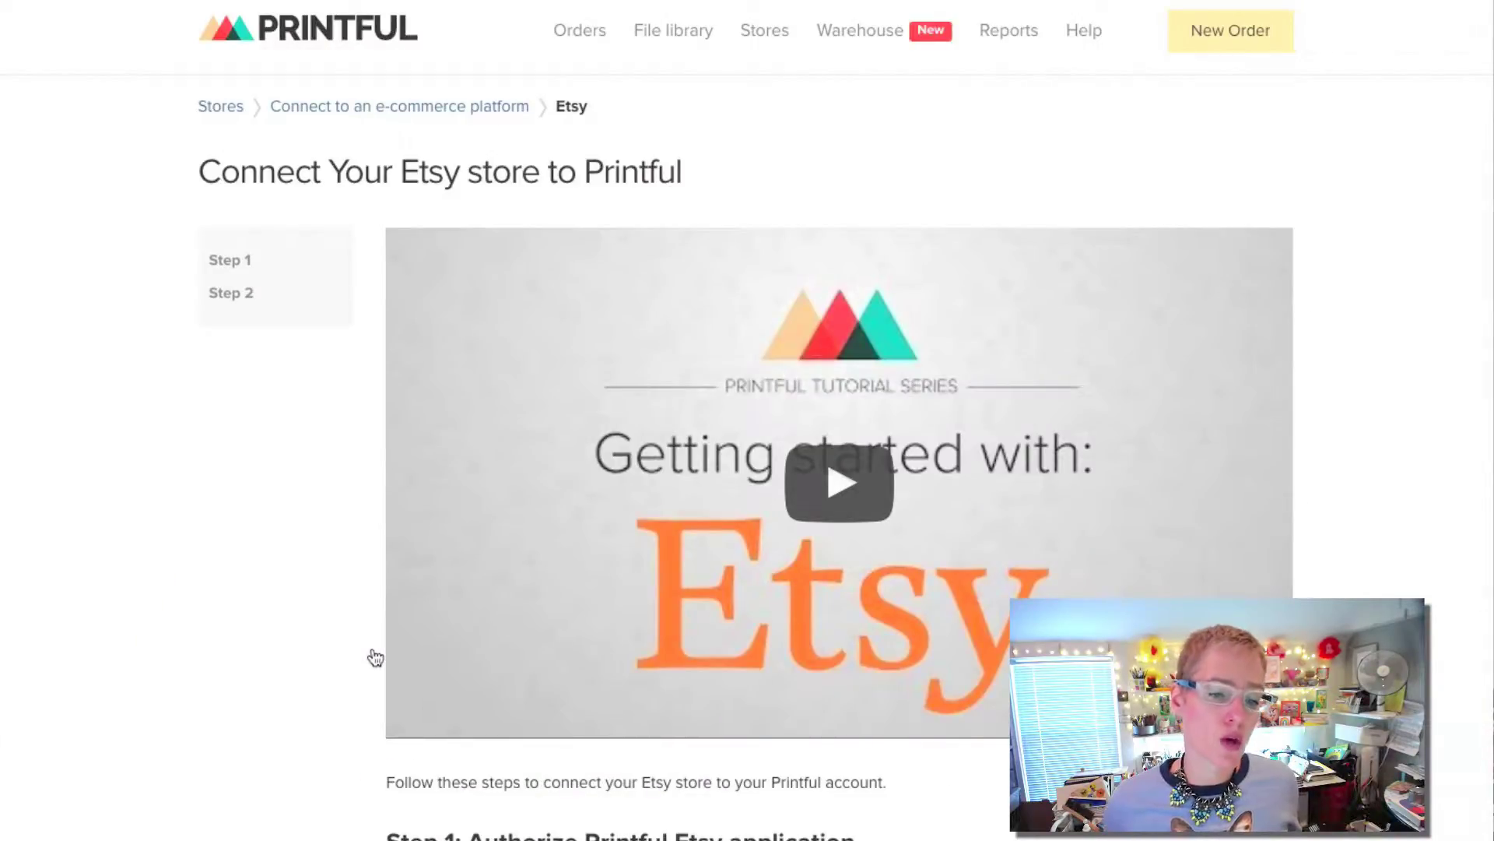
{"action": "scroll", "coordinate": [374, 658], "scroll_direction": "down", "scroll_amount": 2}
{"action": "scroll", "coordinate": [375, 658], "scroll_direction": "down", "scroll_amount": 1}
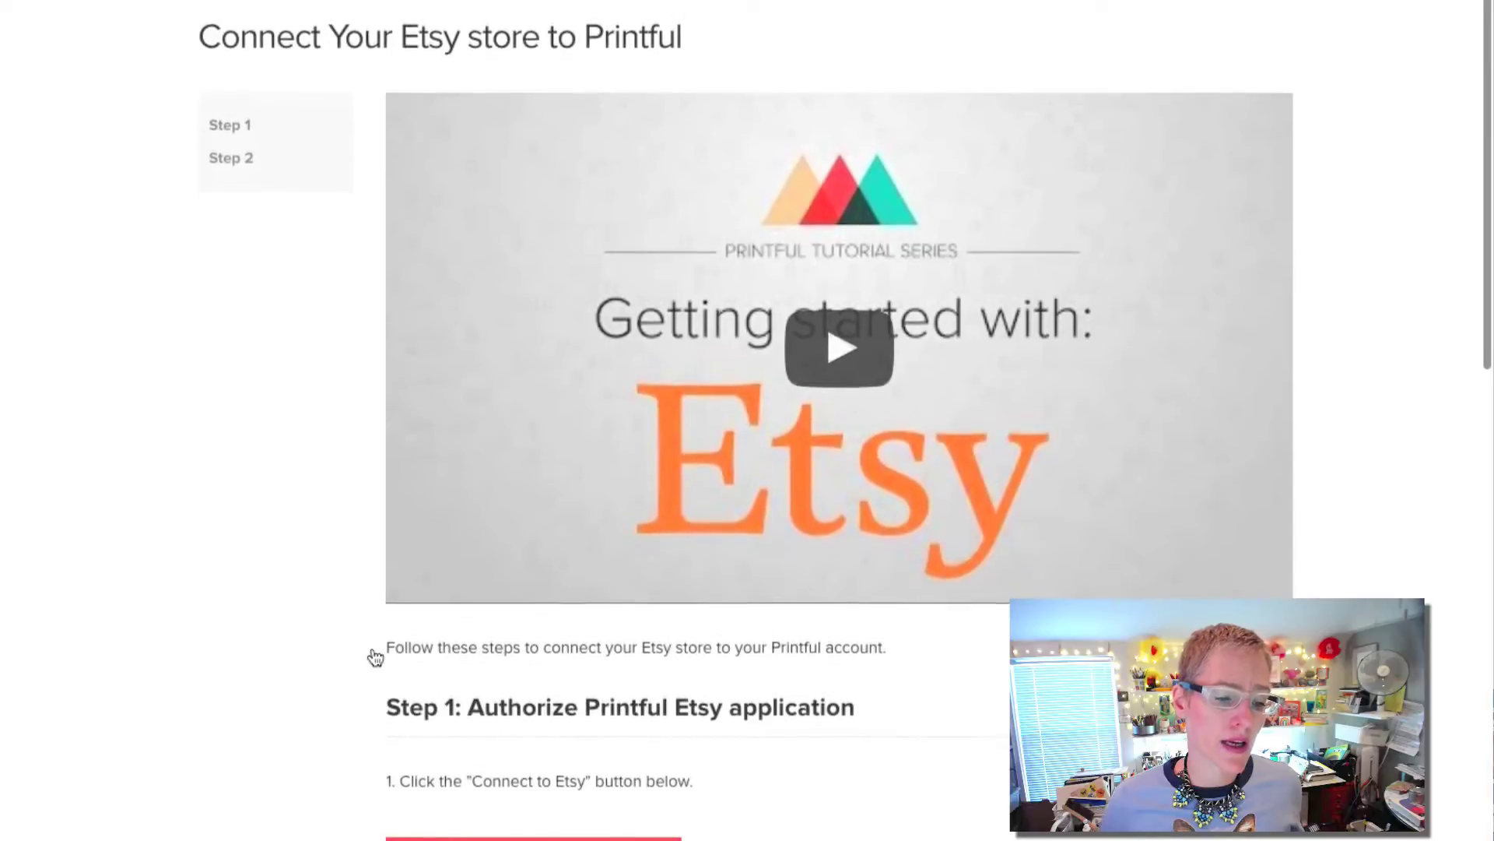
{"action": "scroll", "coordinate": [374, 657], "scroll_direction": "down", "scroll_amount": 6}
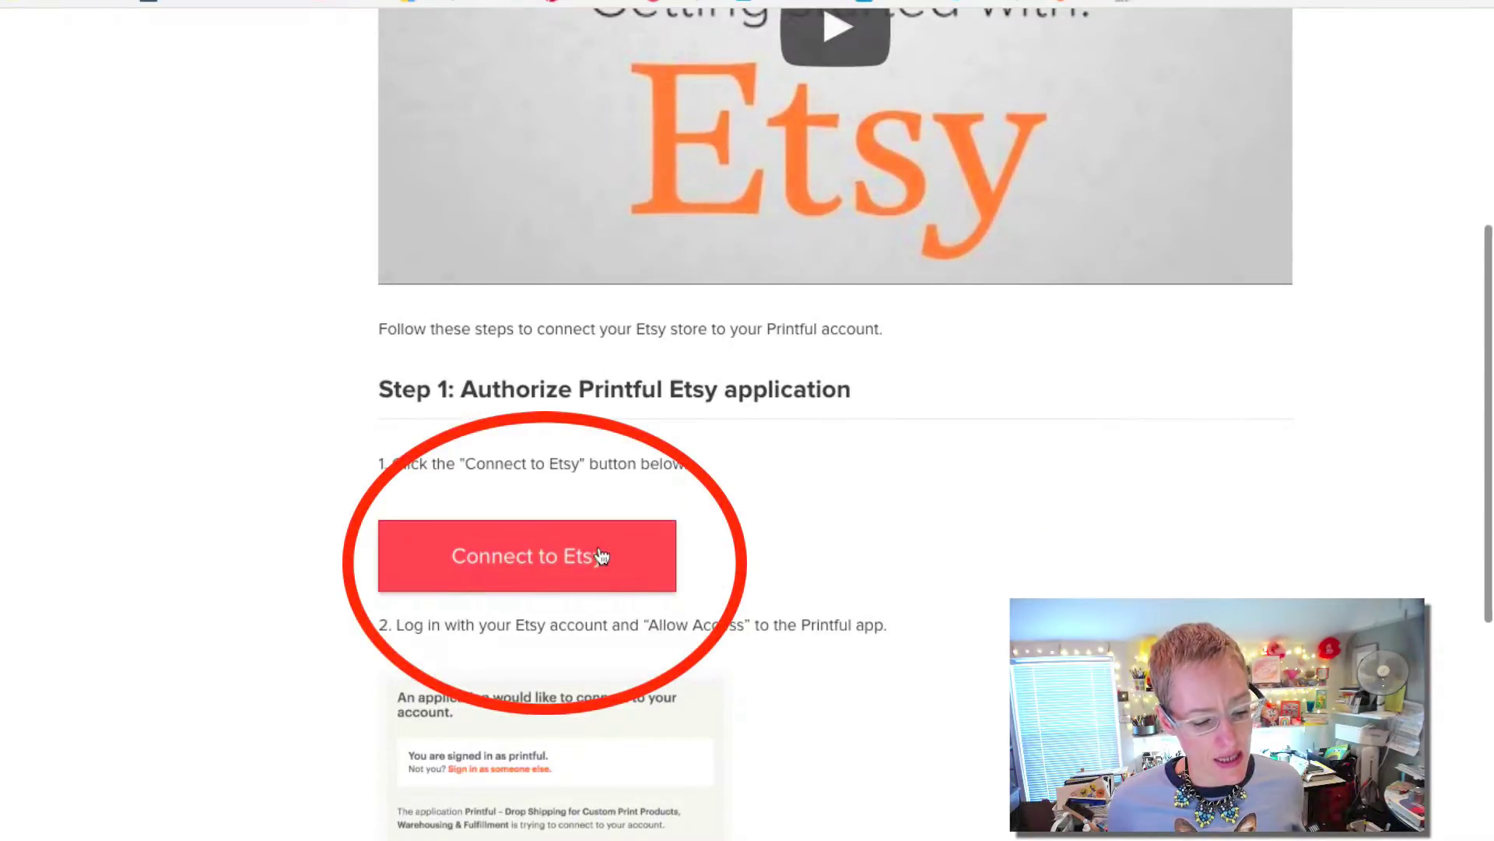
{"action": "scroll", "coordinate": [602, 556], "scroll_direction": "down", "scroll_amount": 2}
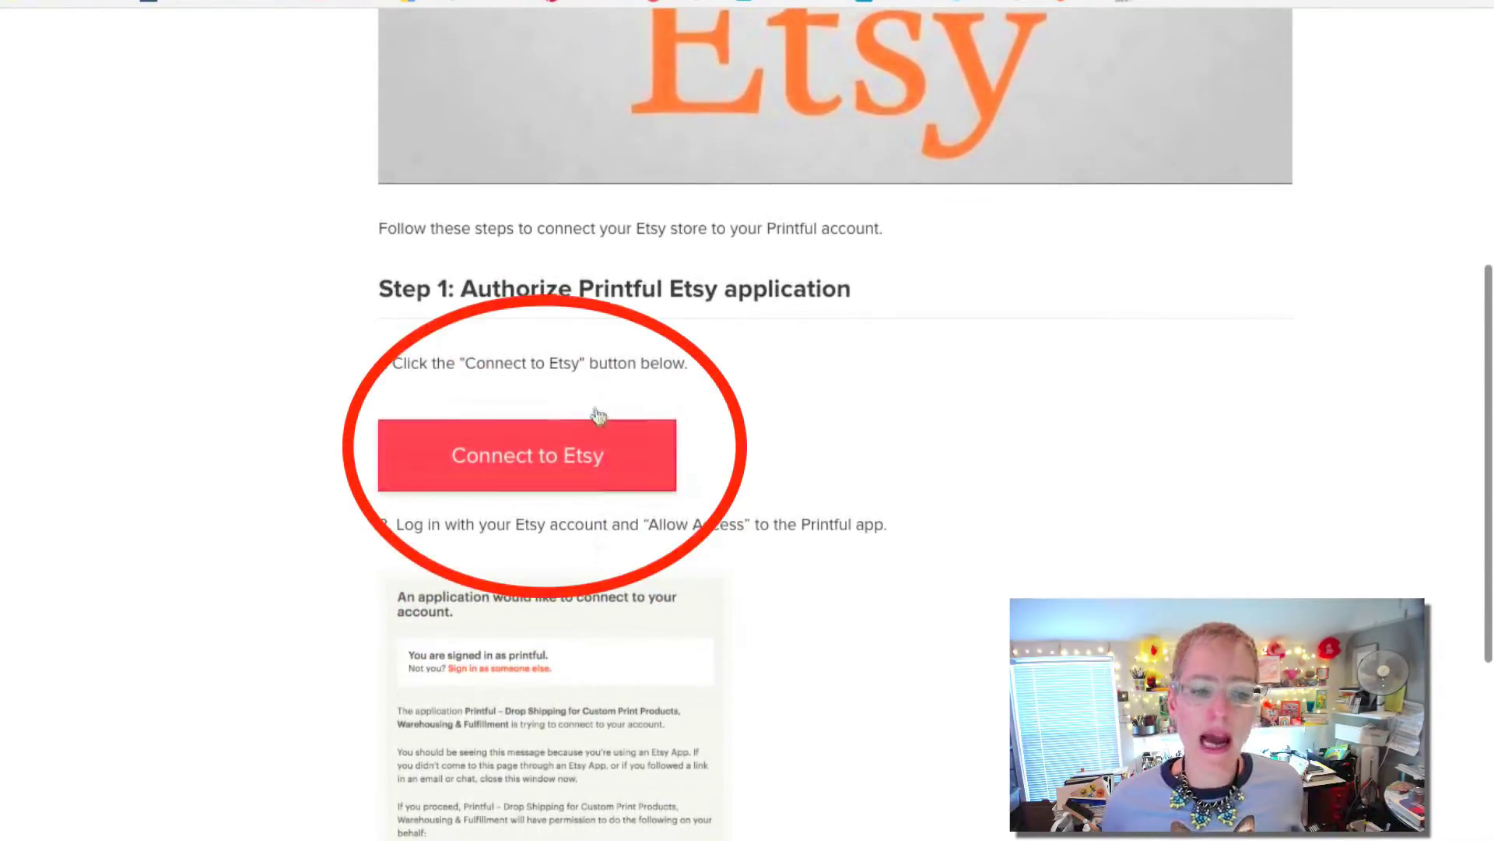
Connect to Etsy and allow the Printful application access to the shop
{"action": "left_click", "coordinate": [594, 457]}
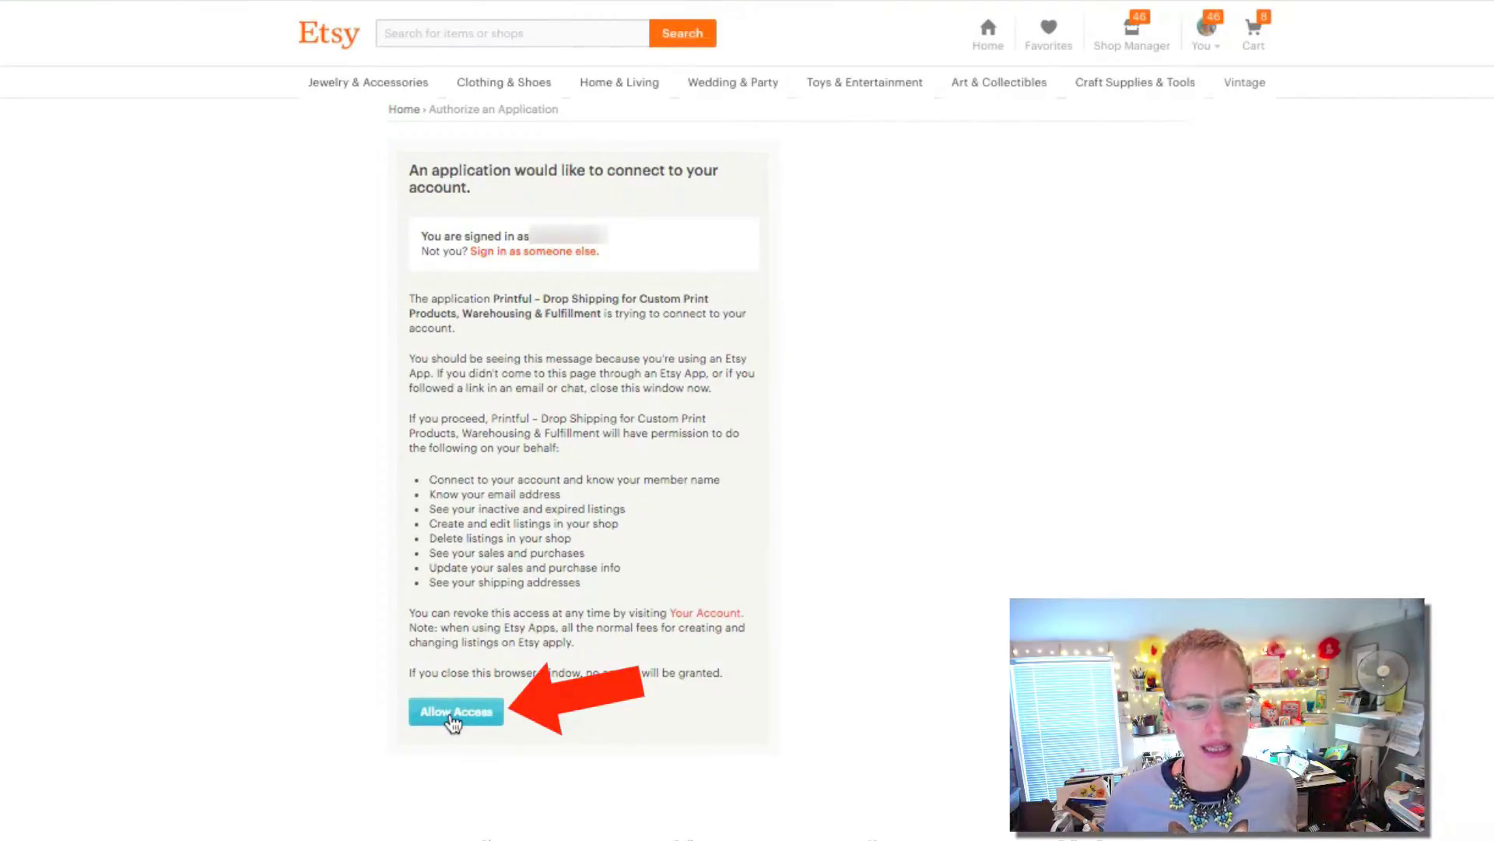
{"action": "left_click", "coordinate": [452, 720]}
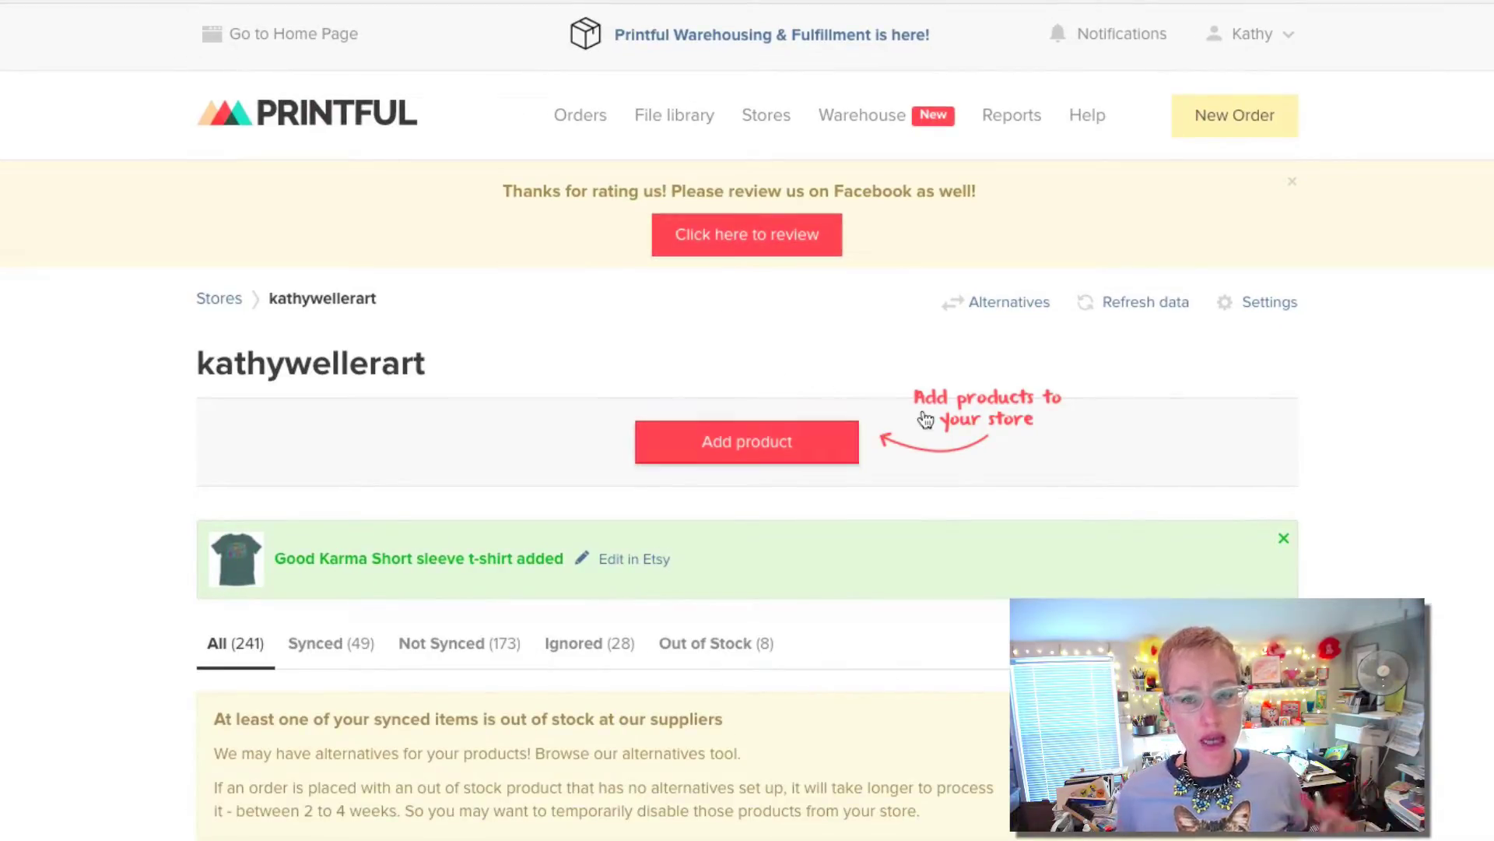
Jump to page 25, the last page of the store's product list
{"action": "scroll", "coordinate": [1155, 322], "scroll_direction": "down", "scroll_amount": 1}
{"action": "scroll", "coordinate": [1155, 322], "scroll_direction": "down", "scroll_amount": 1}
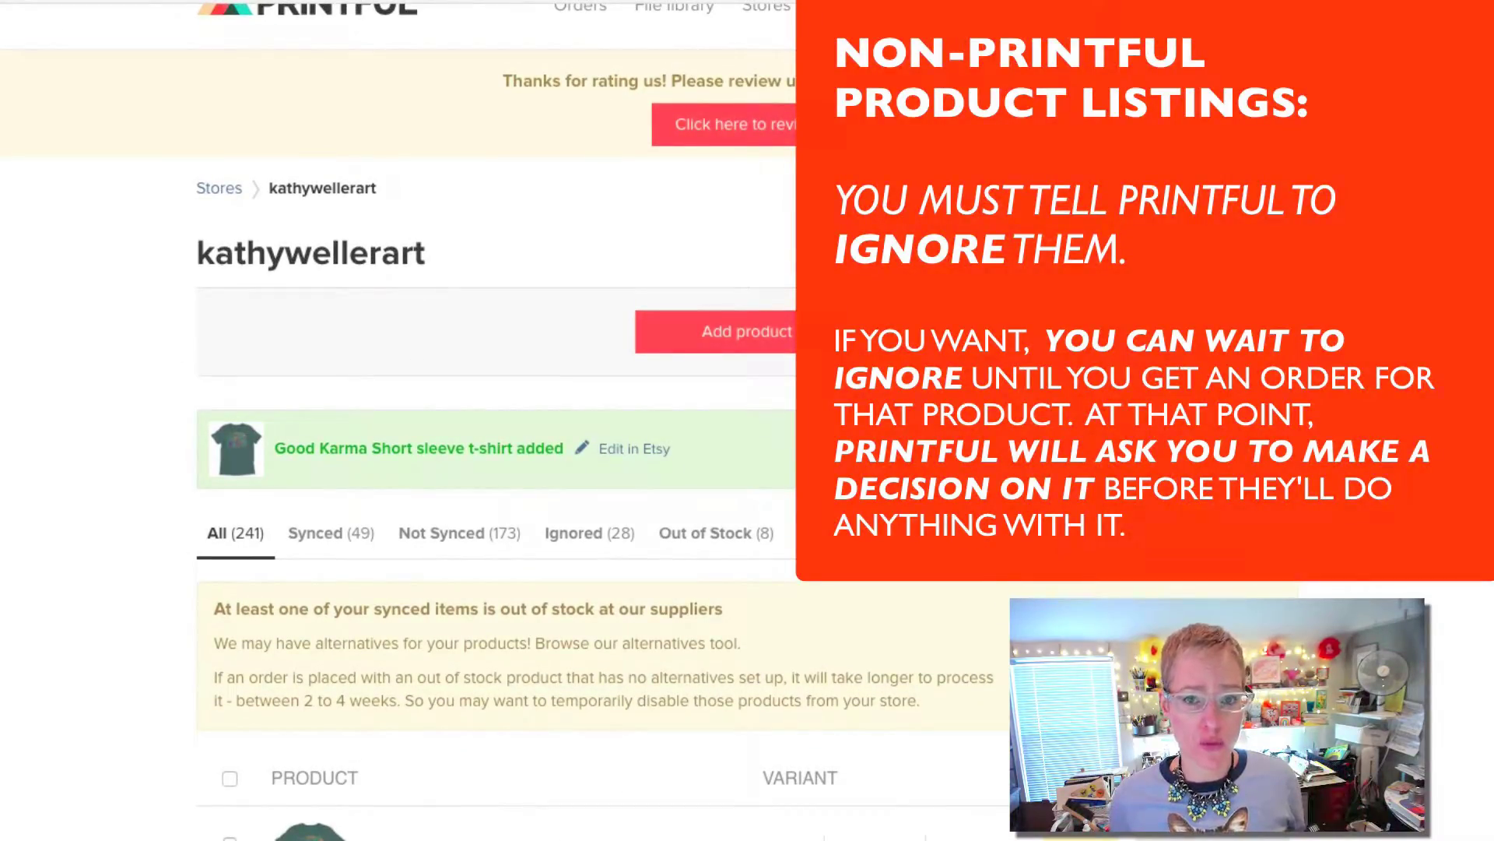
{"action": "scroll", "coordinate": [1155, 322], "scroll_direction": "down", "scroll_amount": 3}
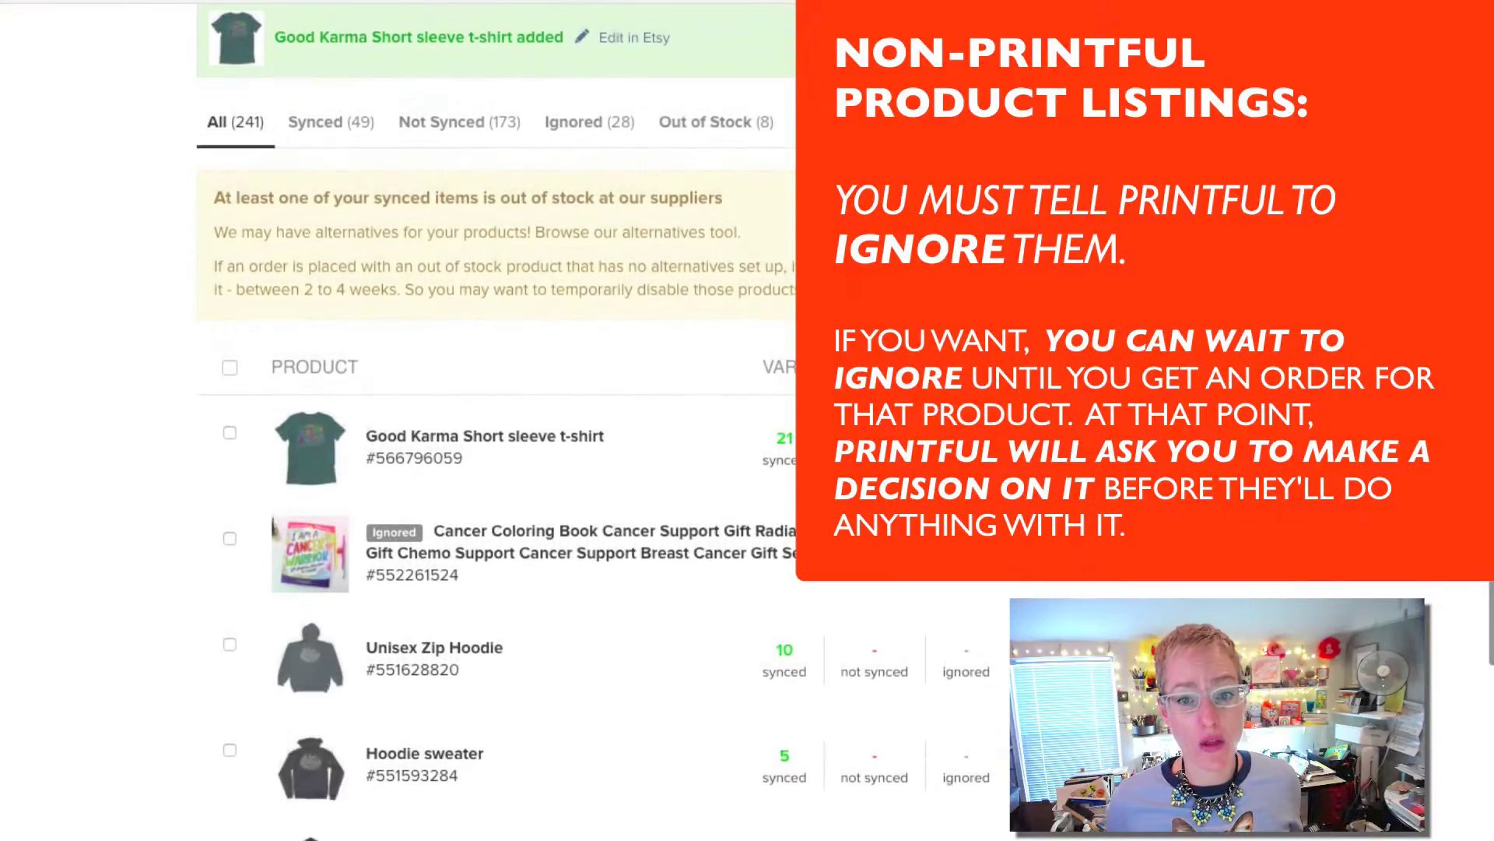
{"action": "scroll", "coordinate": [1155, 322], "scroll_direction": "up", "scroll_amount": 1}
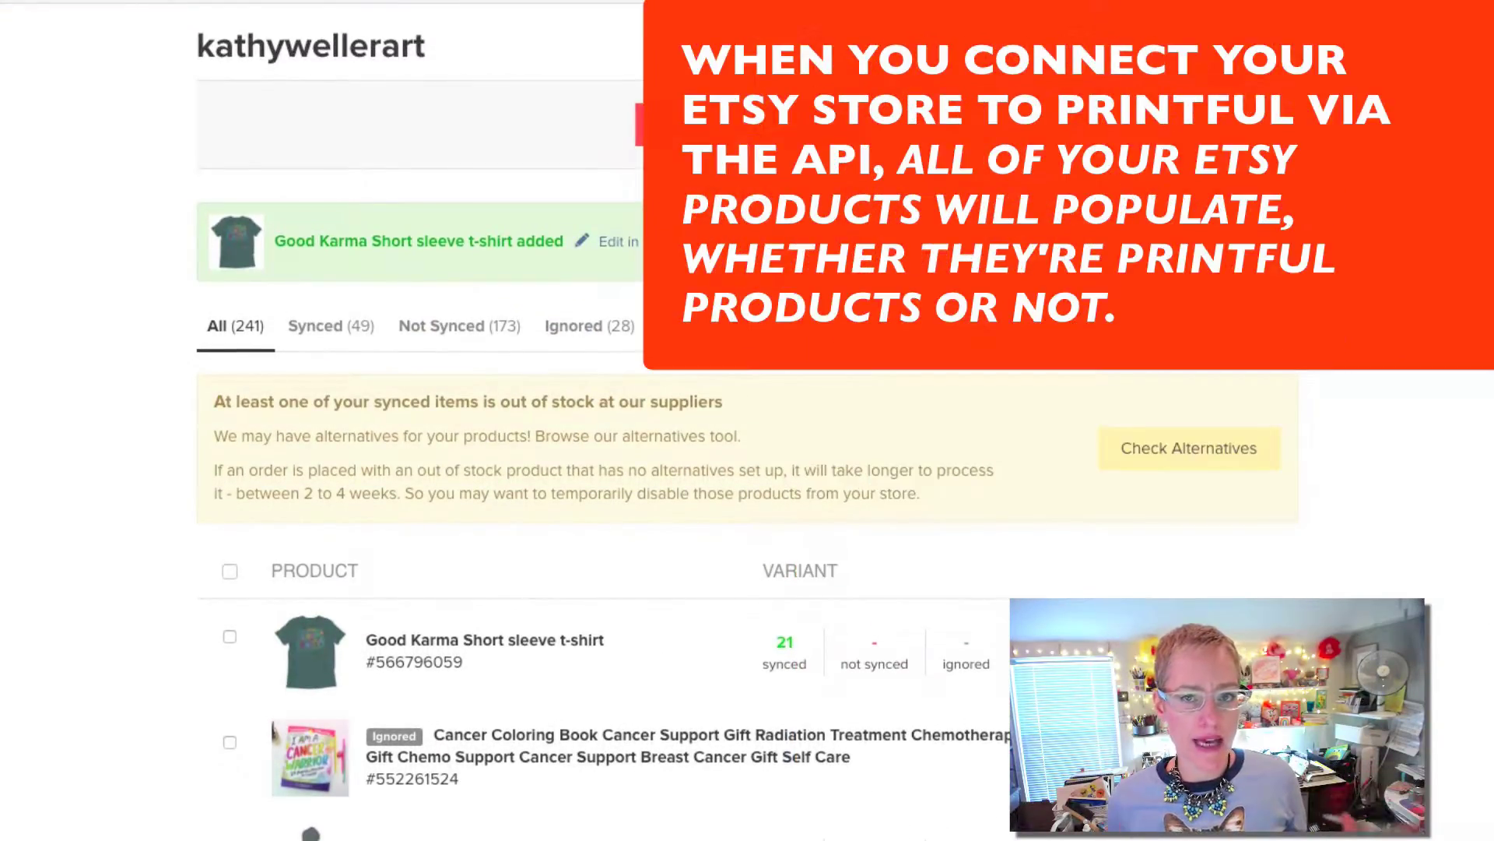
{"action": "scroll", "coordinate": [1155, 323], "scroll_direction": "up", "scroll_amount": 1}
{"action": "scroll", "coordinate": [1155, 323], "scroll_direction": "down", "scroll_amount": 6}
{"action": "scroll", "coordinate": [748, 467], "scroll_direction": "up", "scroll_amount": 10}
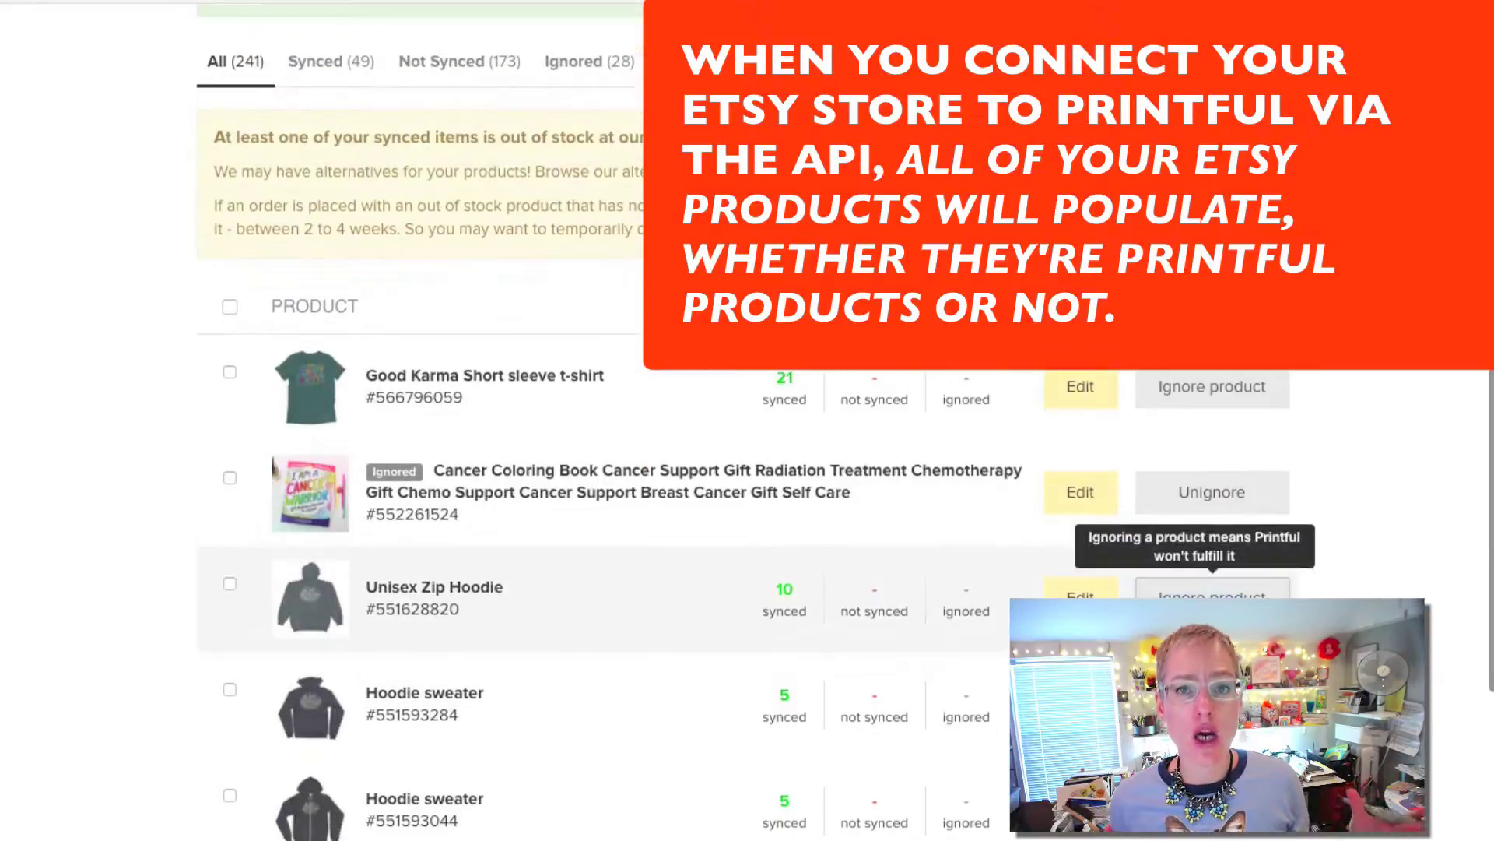
{"action": "scroll", "coordinate": [747, 467], "scroll_direction": "down", "scroll_amount": 1}
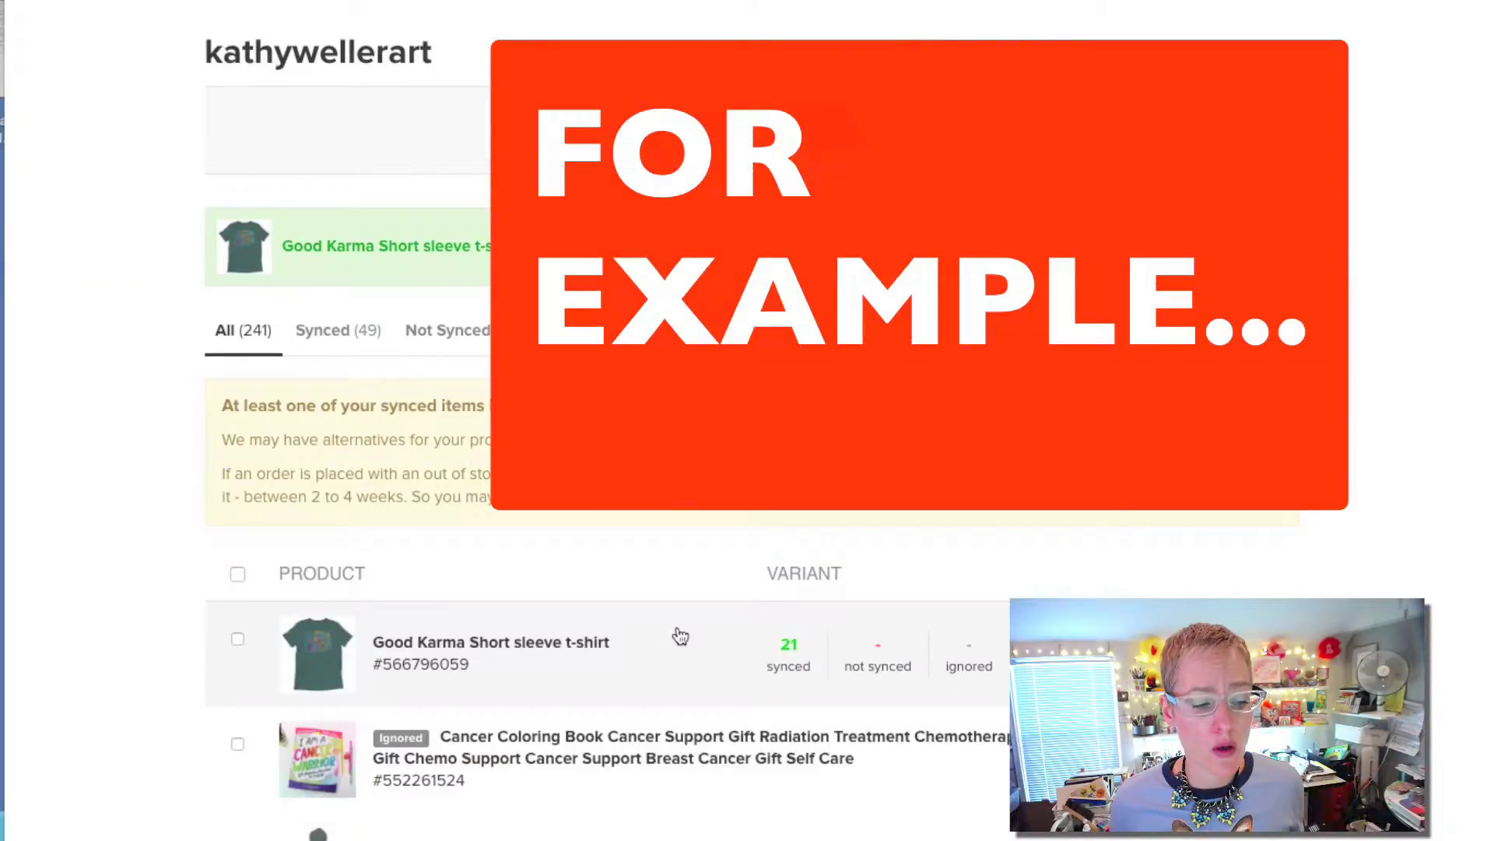
{"action": "scroll", "coordinate": [680, 636], "scroll_direction": "down", "scroll_amount": 12}
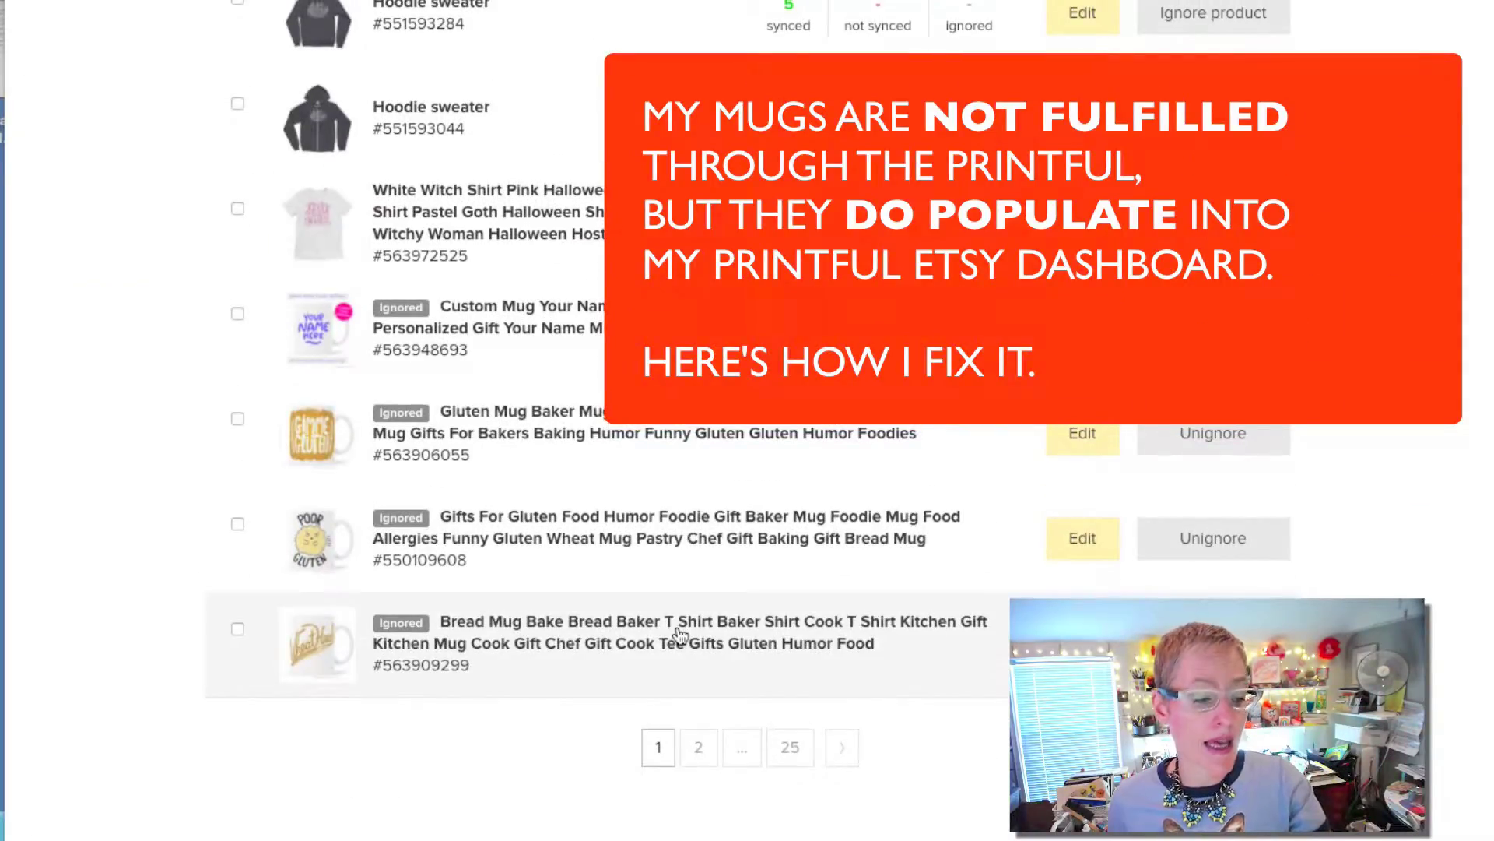
{"action": "left_click", "coordinate": [790, 747]}
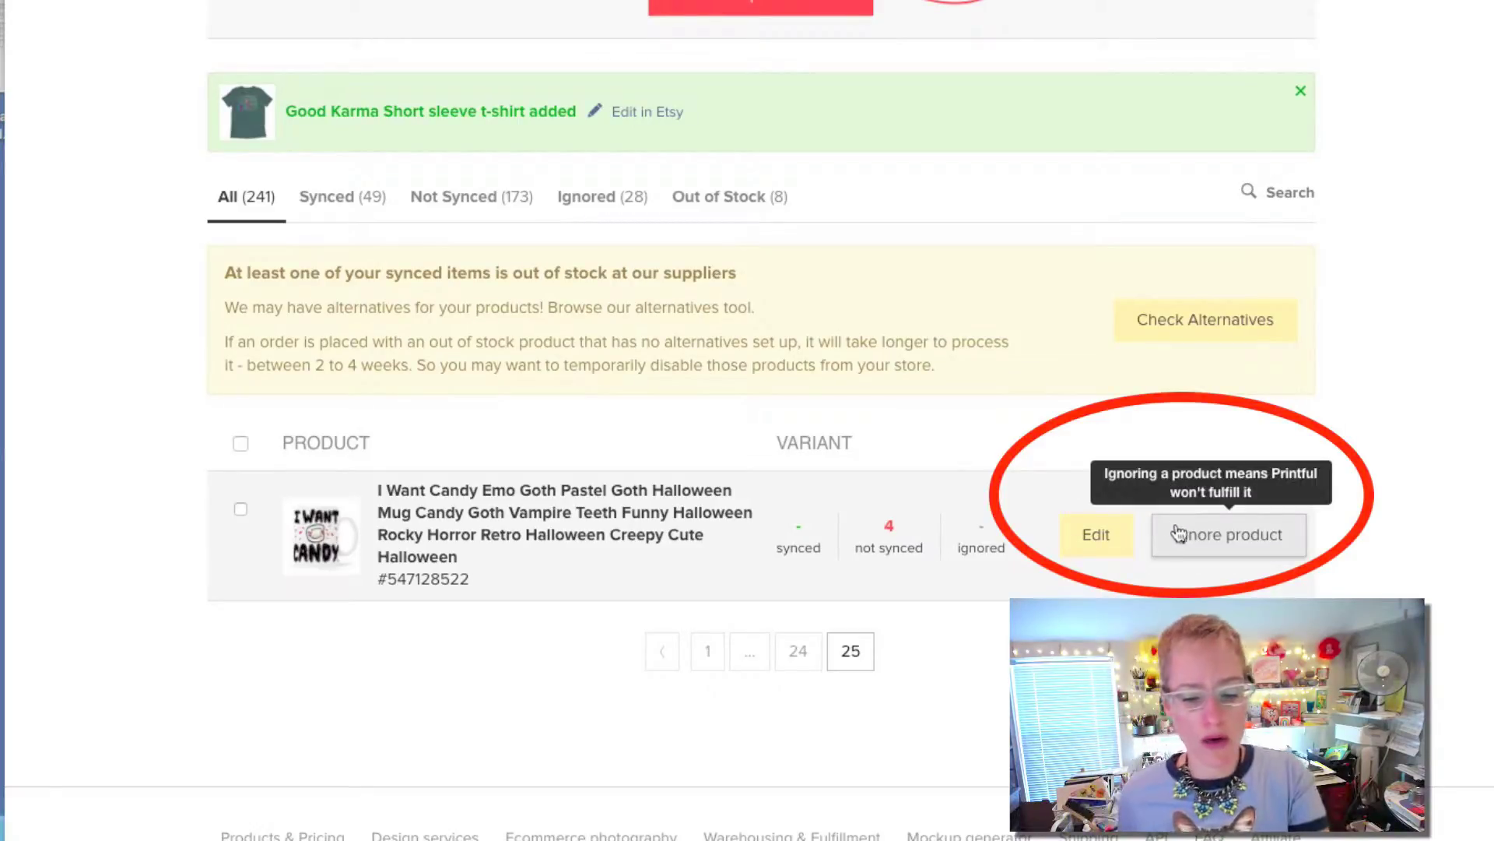
Ignore the I Want Candy mug, then switch to page 24 of the product list
{"action": "left_click", "coordinate": [1181, 545]}
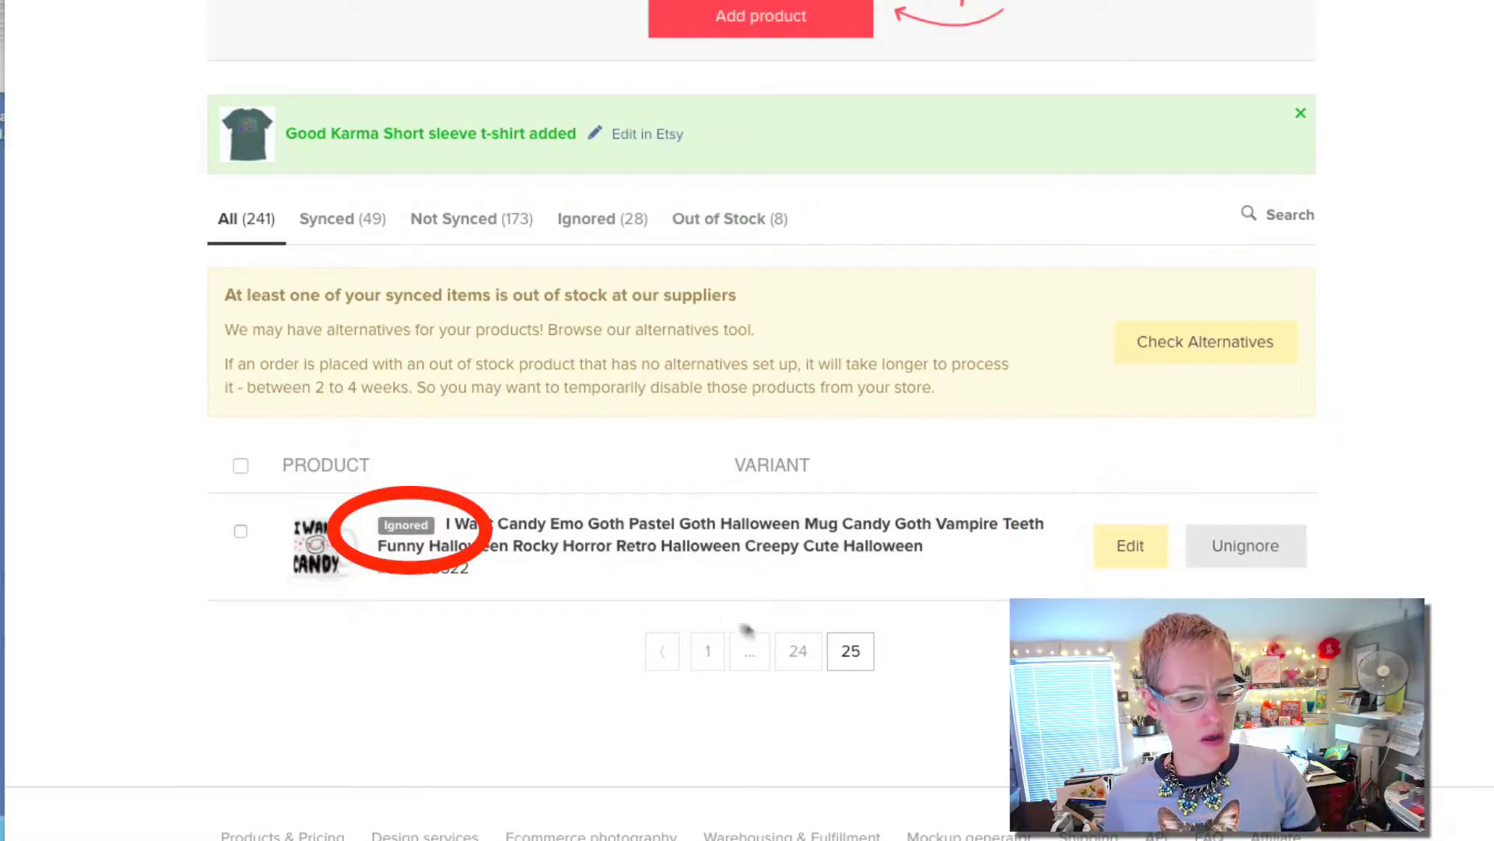
{"action": "left_click", "coordinate": [797, 652]}
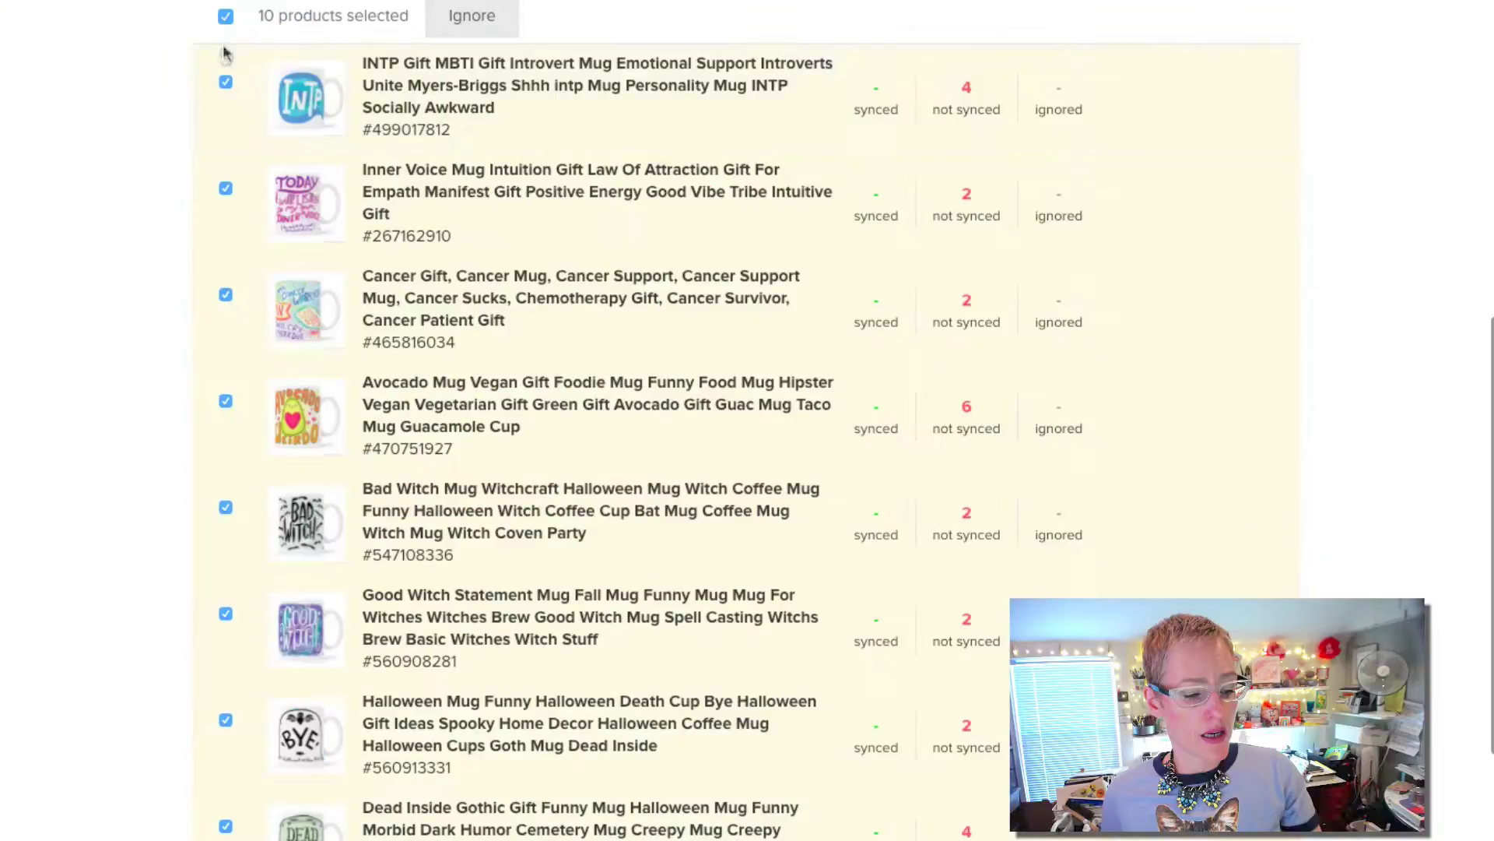
{"action": "scroll", "coordinate": [221, 117], "scroll_direction": "down", "scroll_amount": 2}
{"action": "scroll", "coordinate": [222, 128], "scroll_direction": "up", "scroll_amount": 3}
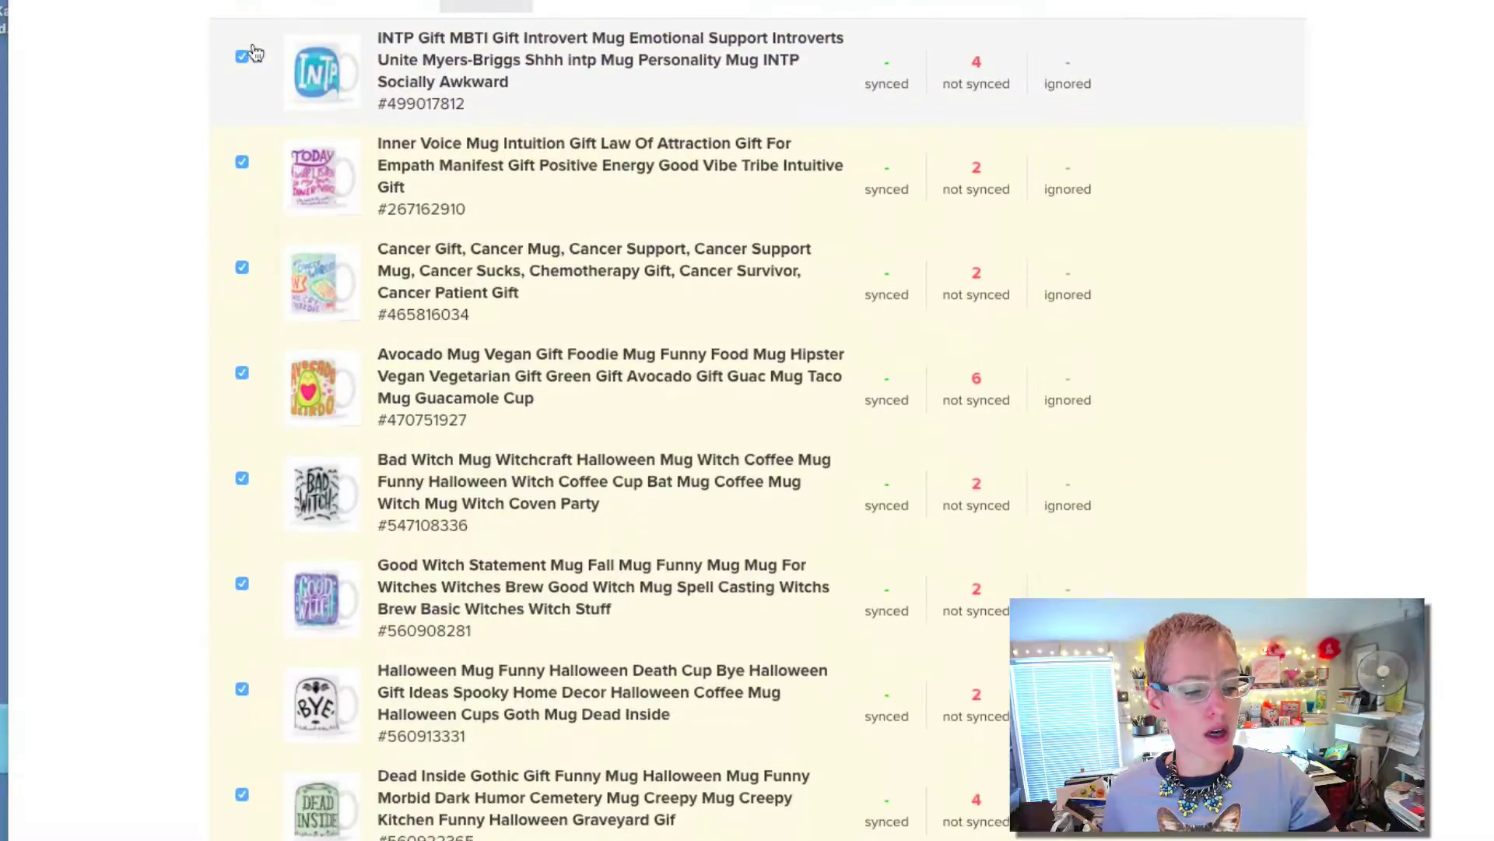
{"action": "scroll", "coordinate": [256, 62], "scroll_direction": "up", "scroll_amount": 4}
{"action": "scroll", "coordinate": [236, 132], "scroll_direction": "down", "scroll_amount": 3}
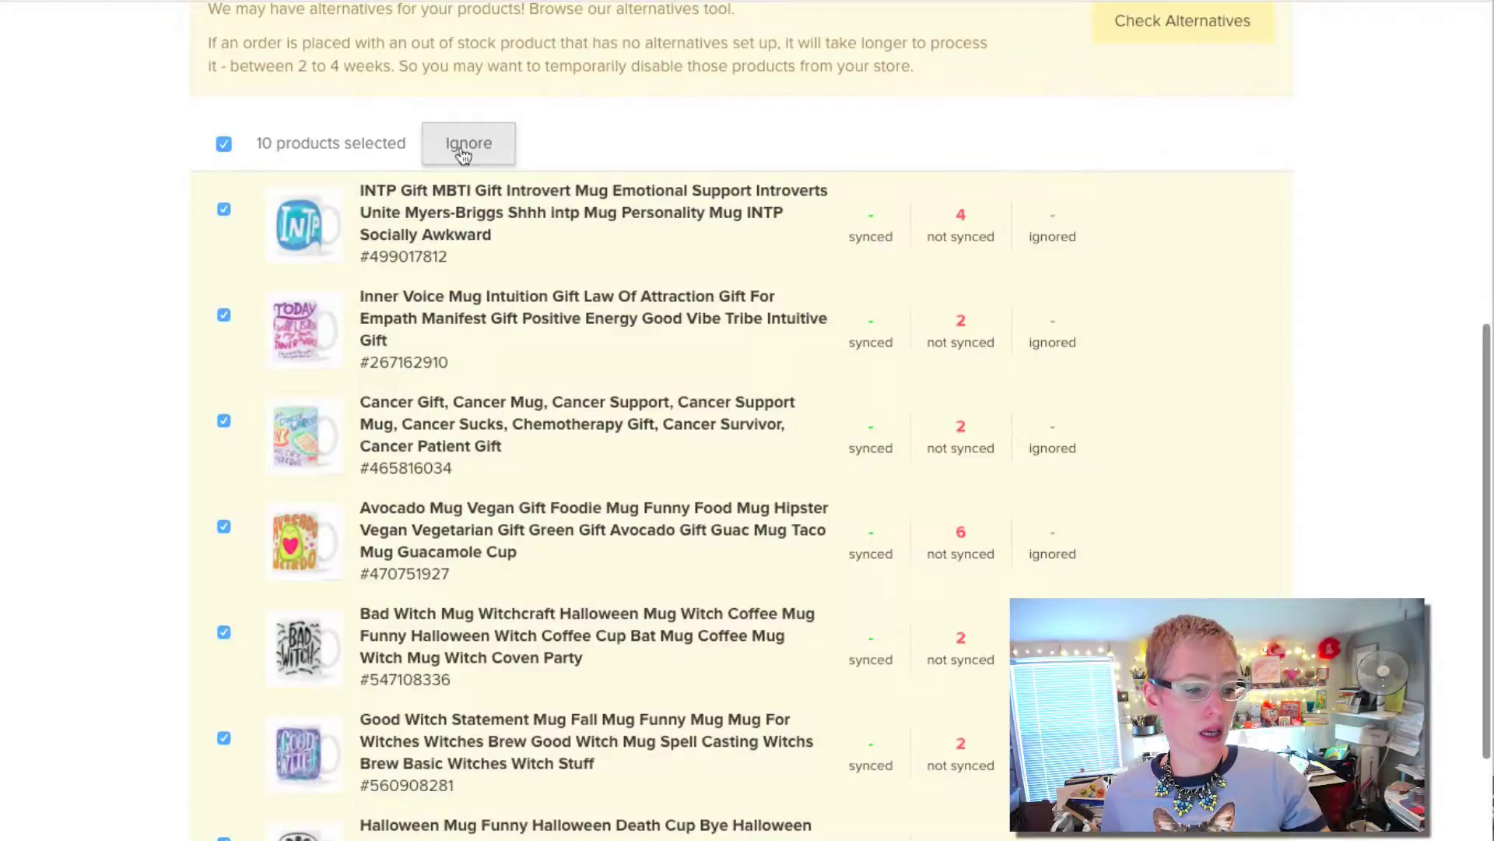
Ignore all ten selected mug listings and close the confirmation summary
{"action": "left_click", "coordinate": [467, 144]}
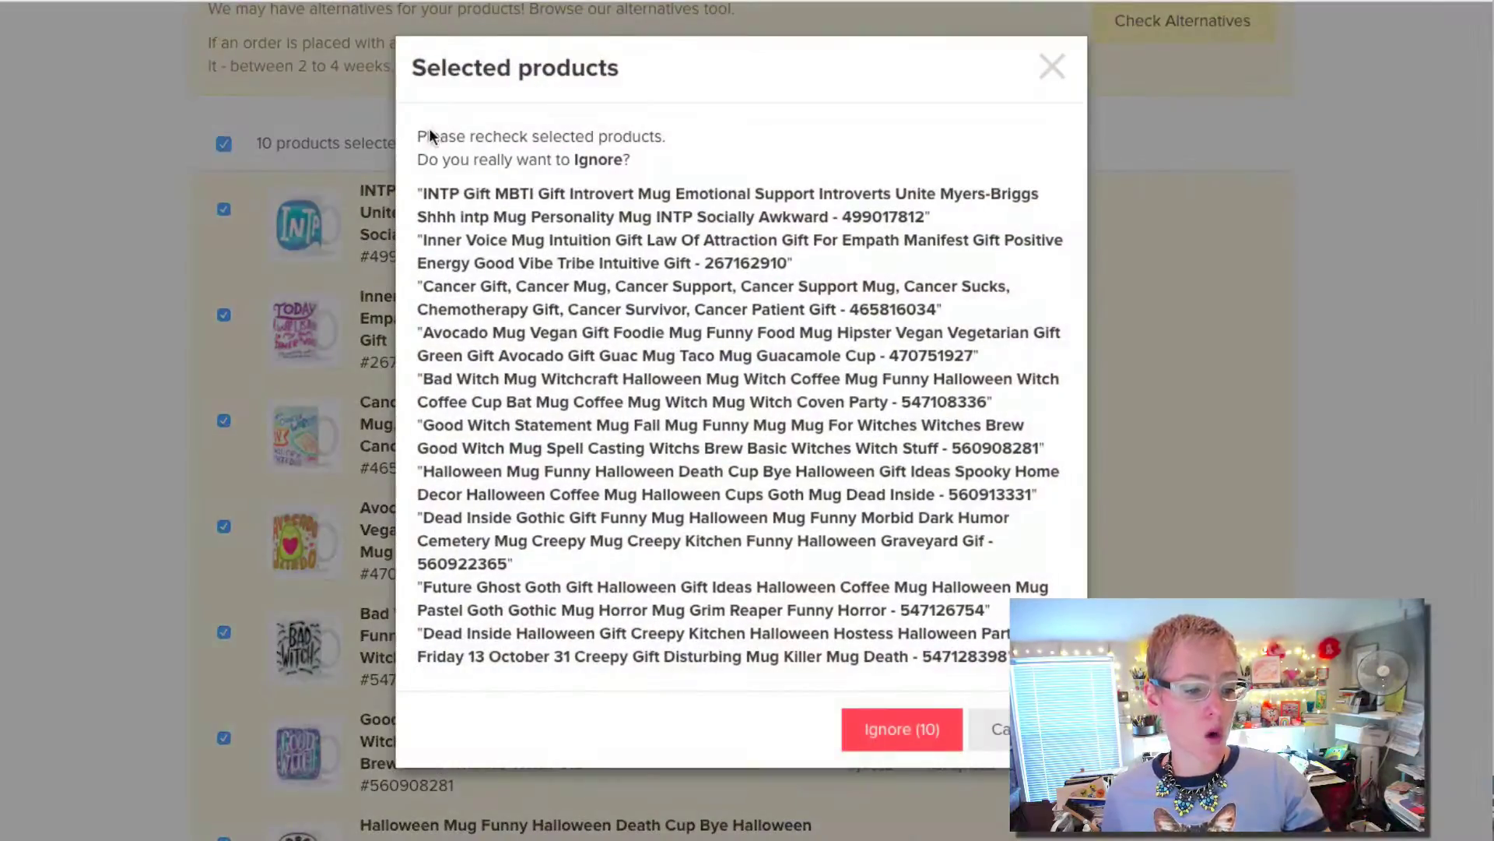
{"action": "left_click", "coordinate": [877, 733]}
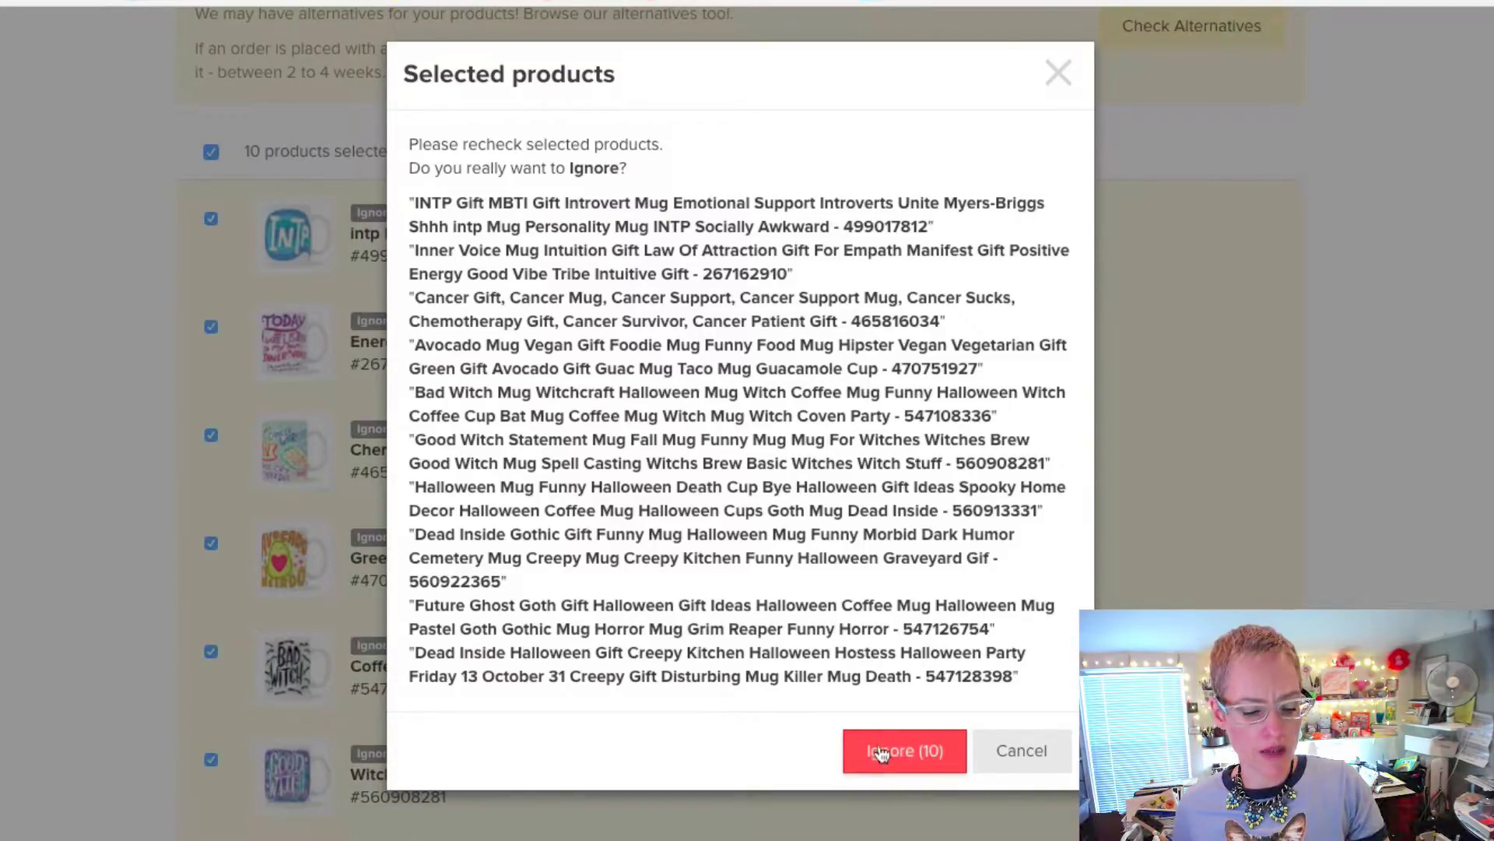
{"action": "left_click", "coordinate": [1059, 74]}
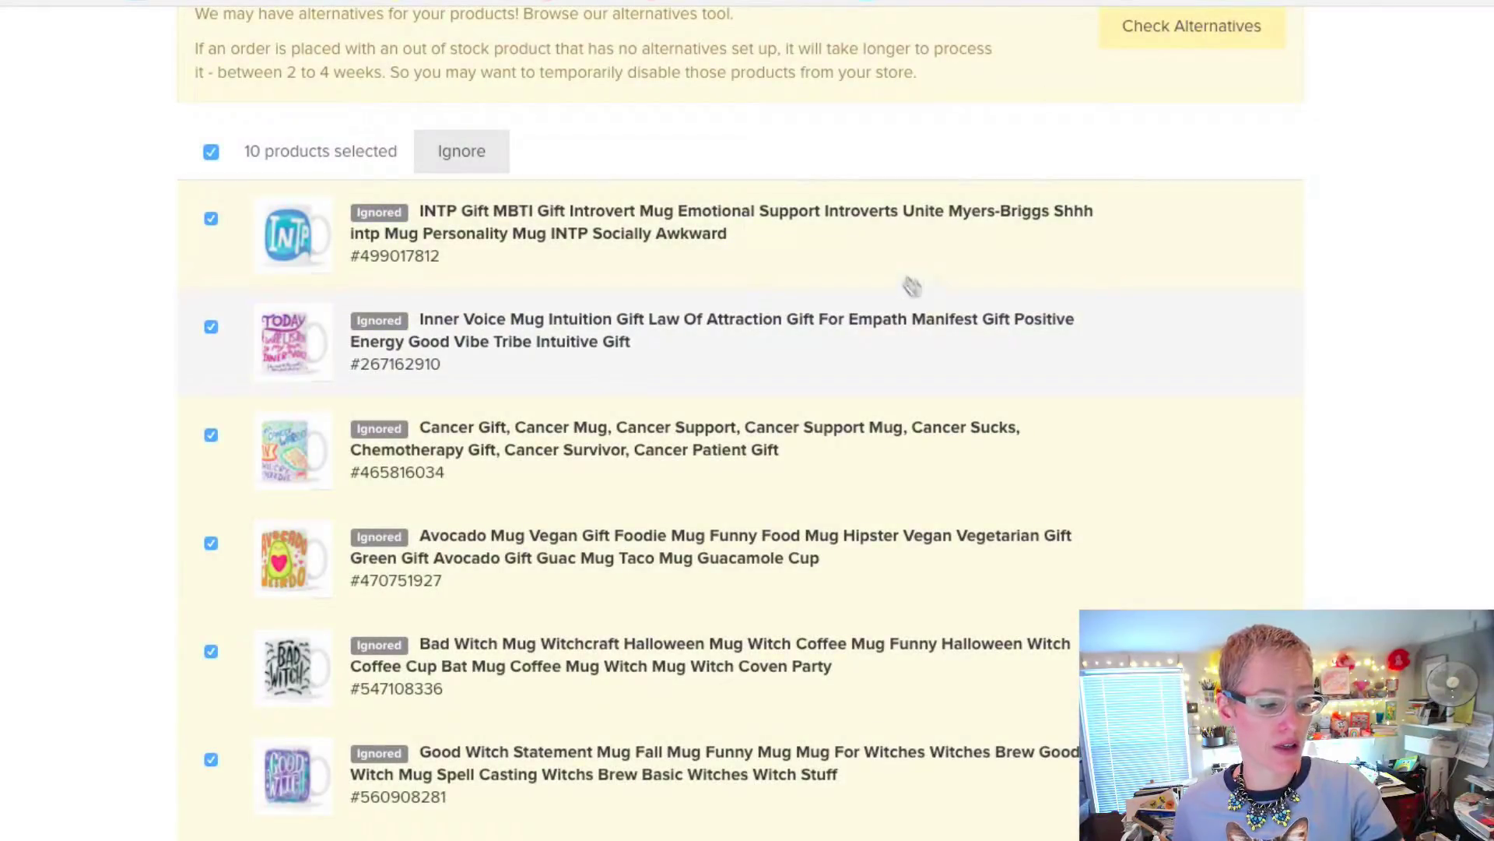
Go to the Orders page showing the latest Etsy order awaiting fulfillment
{"action": "left_click", "coordinate": [457, 153]}
{"action": "scroll", "coordinate": [113, 356], "scroll_direction": "down", "scroll_amount": 5}
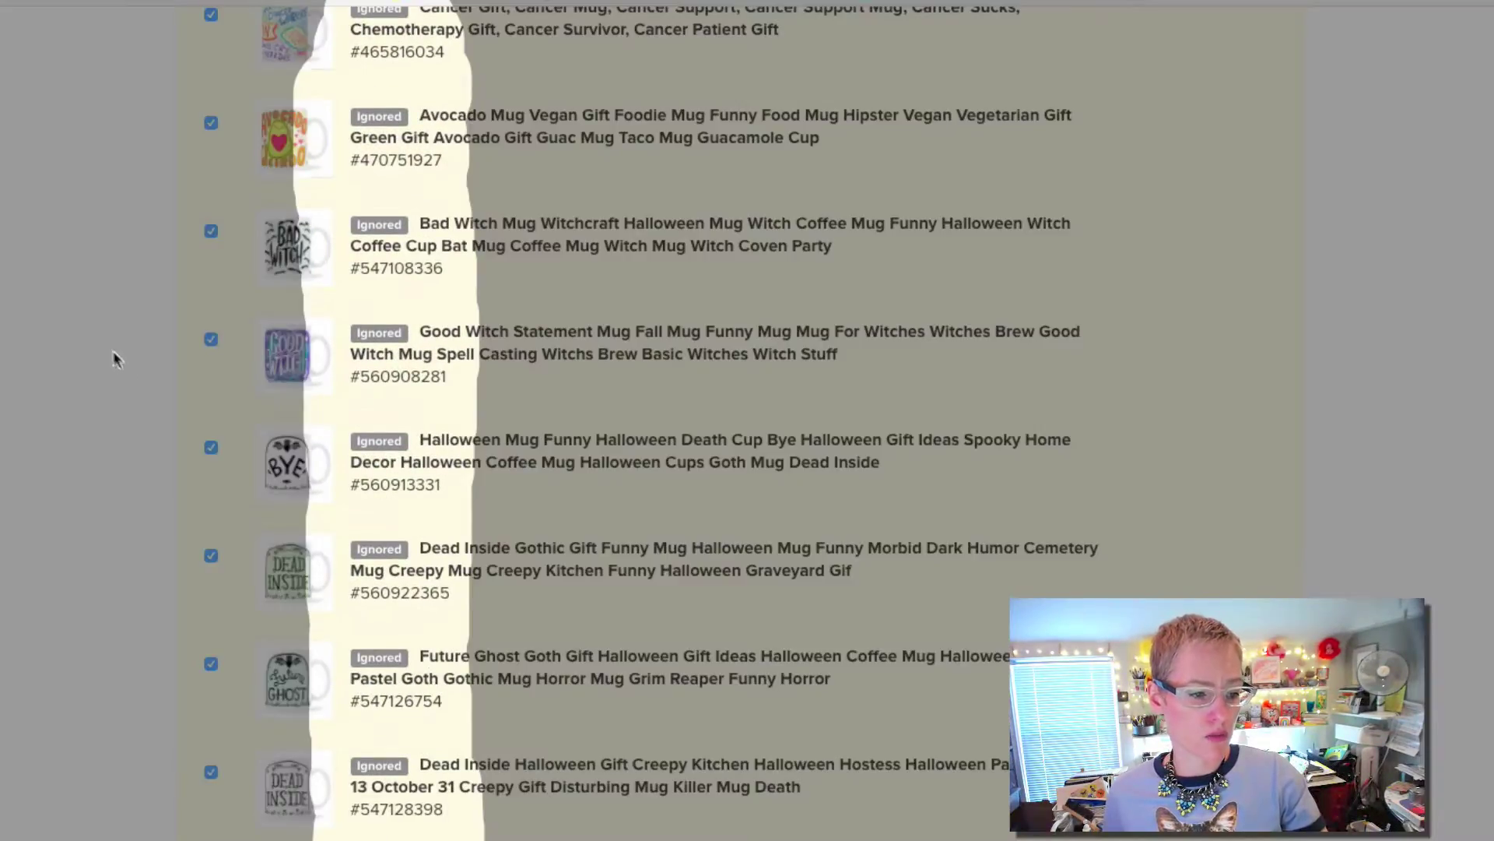
{"action": "scroll", "coordinate": [39, 56], "scroll_direction": "up", "scroll_amount": 6}
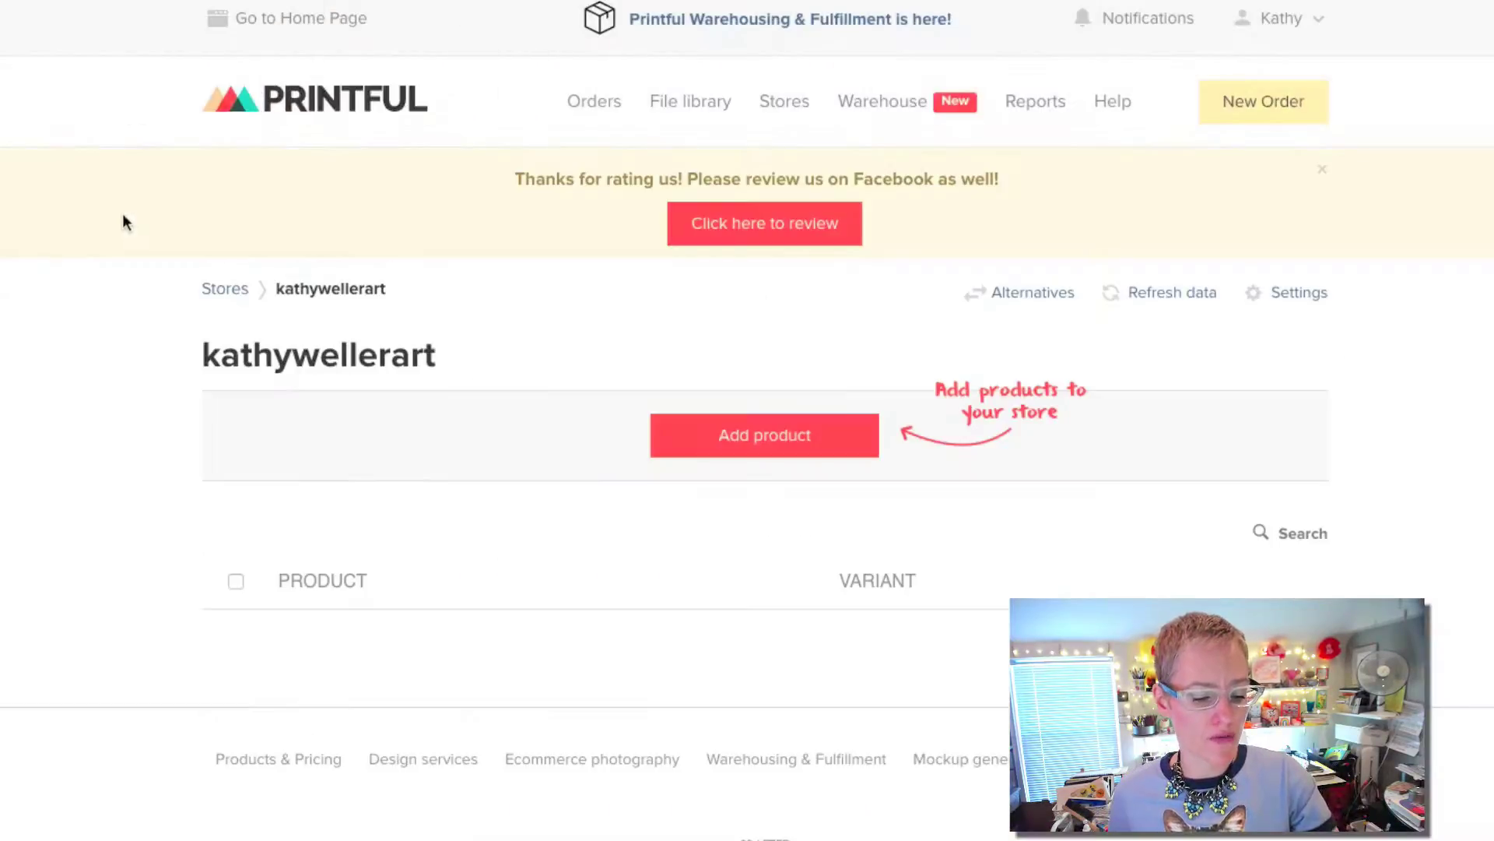
{"action": "scroll", "coordinate": [124, 230], "scroll_direction": "down", "scroll_amount": 12}
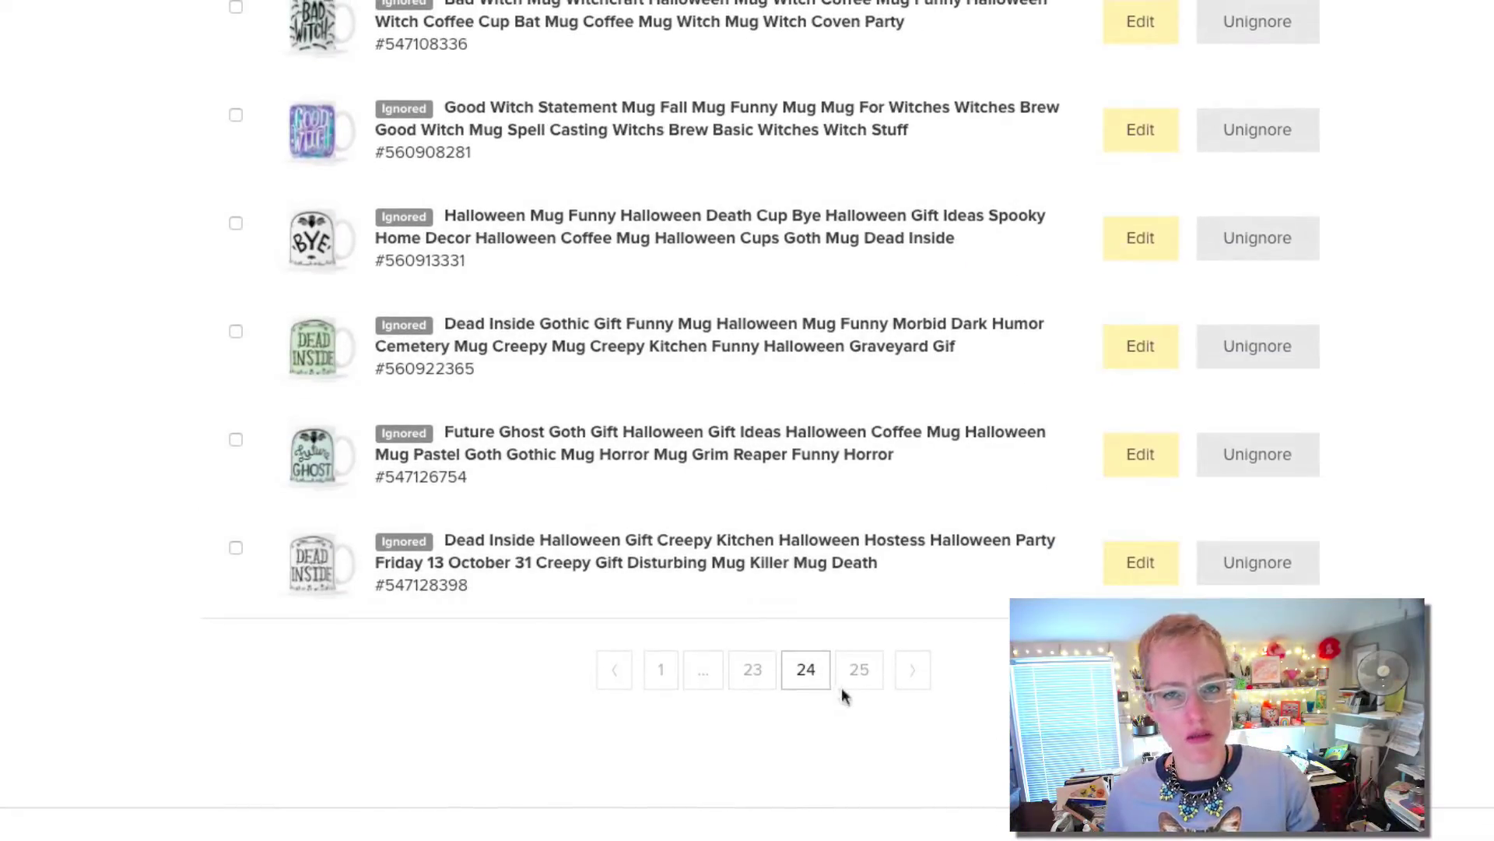
{"action": "scroll", "coordinate": [383, 554], "scroll_direction": "up", "scroll_amount": 6}
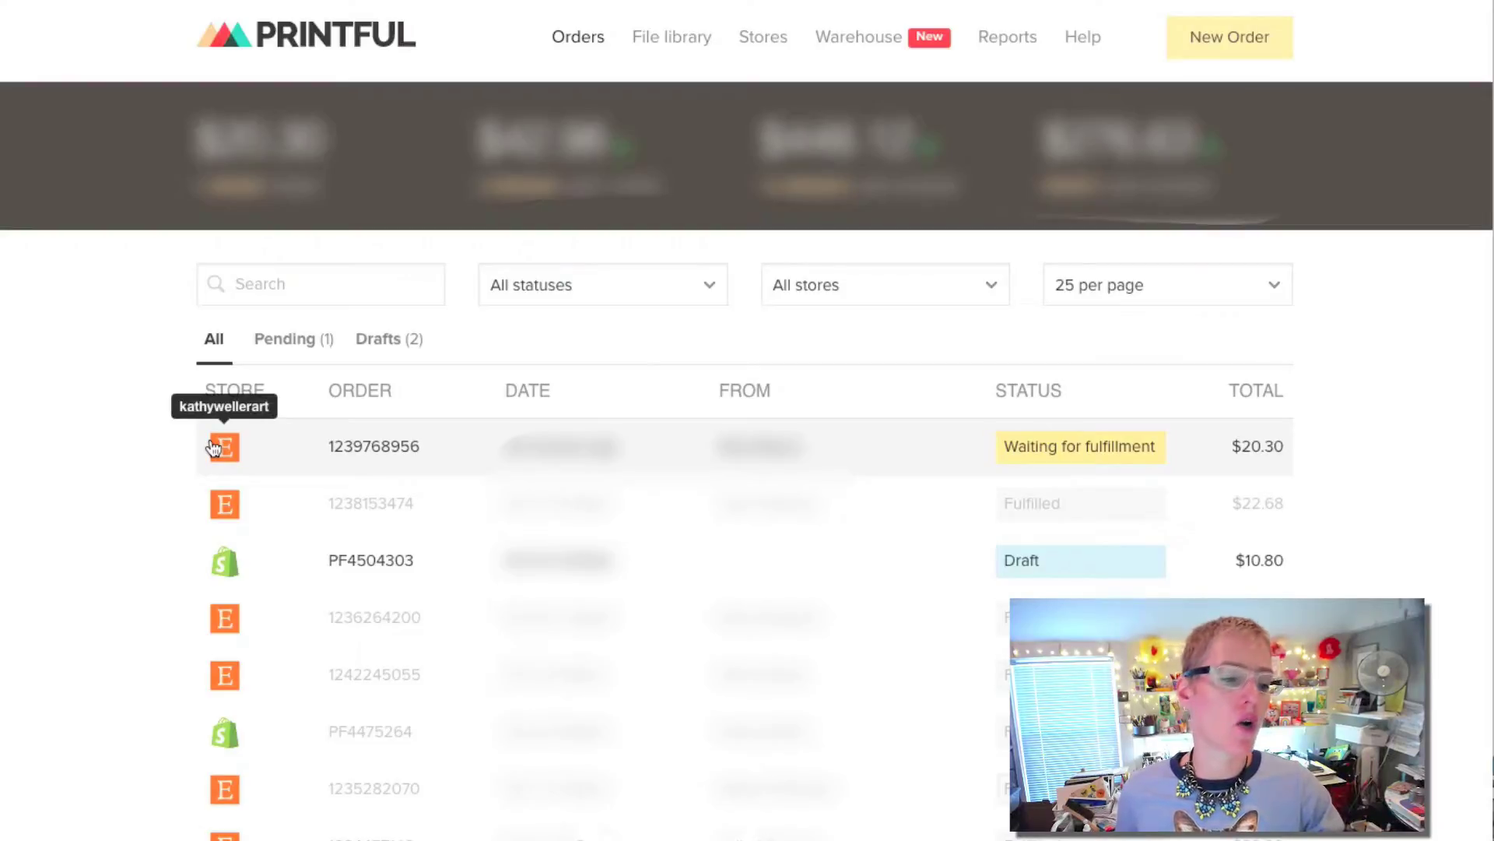
Add a Bella + Canvas 3413 tri-blend tee to kathywellerart via Shirts > Unisex/Men > T-shirts
{"action": "scroll", "coordinate": [234, 576], "scroll_direction": "down", "scroll_amount": 4}
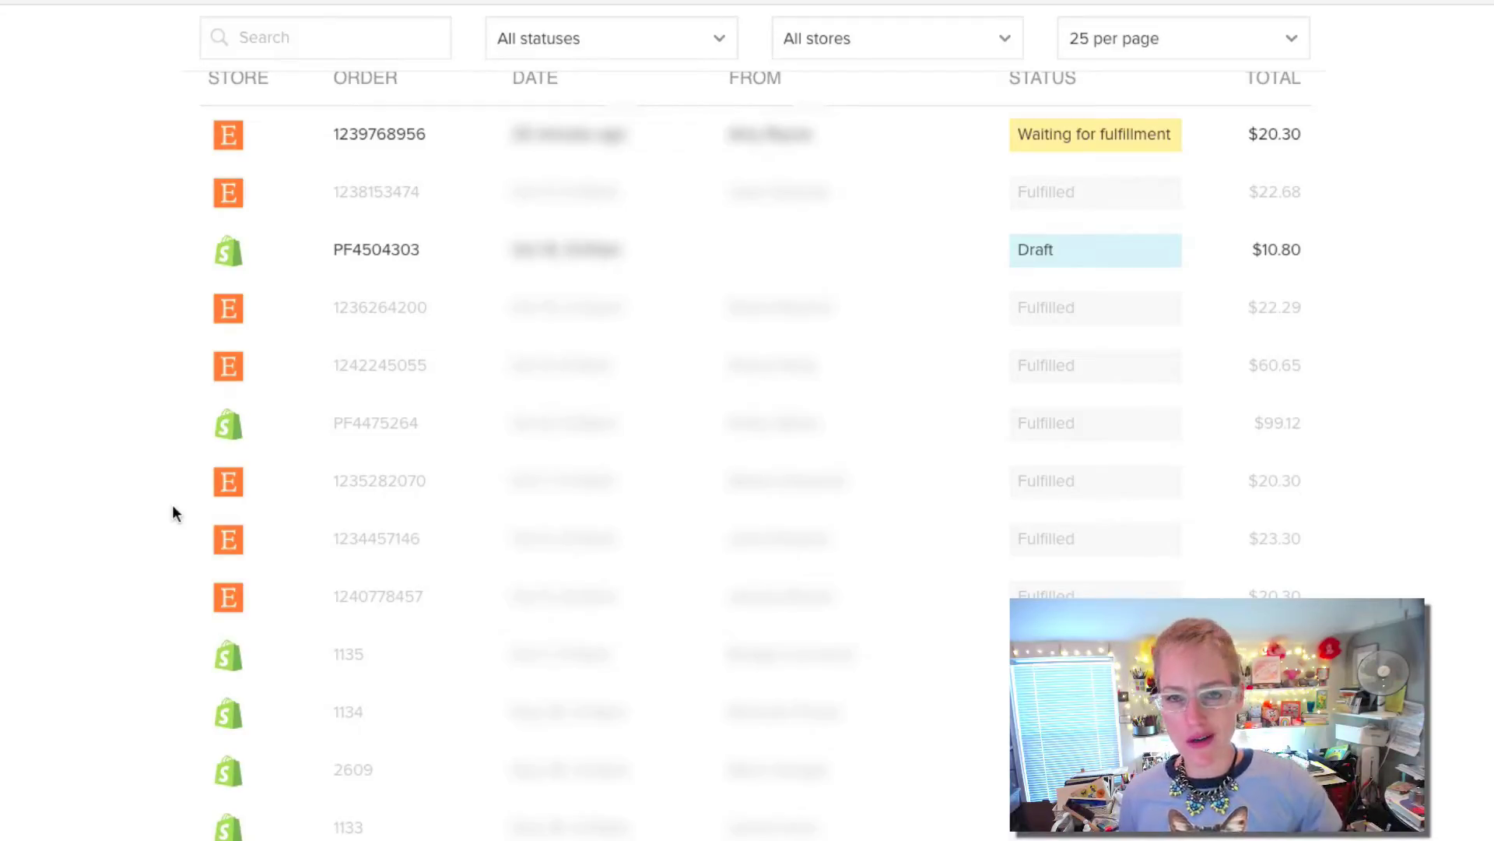
{"action": "scroll", "coordinate": [172, 505], "scroll_direction": "up", "scroll_amount": 2}
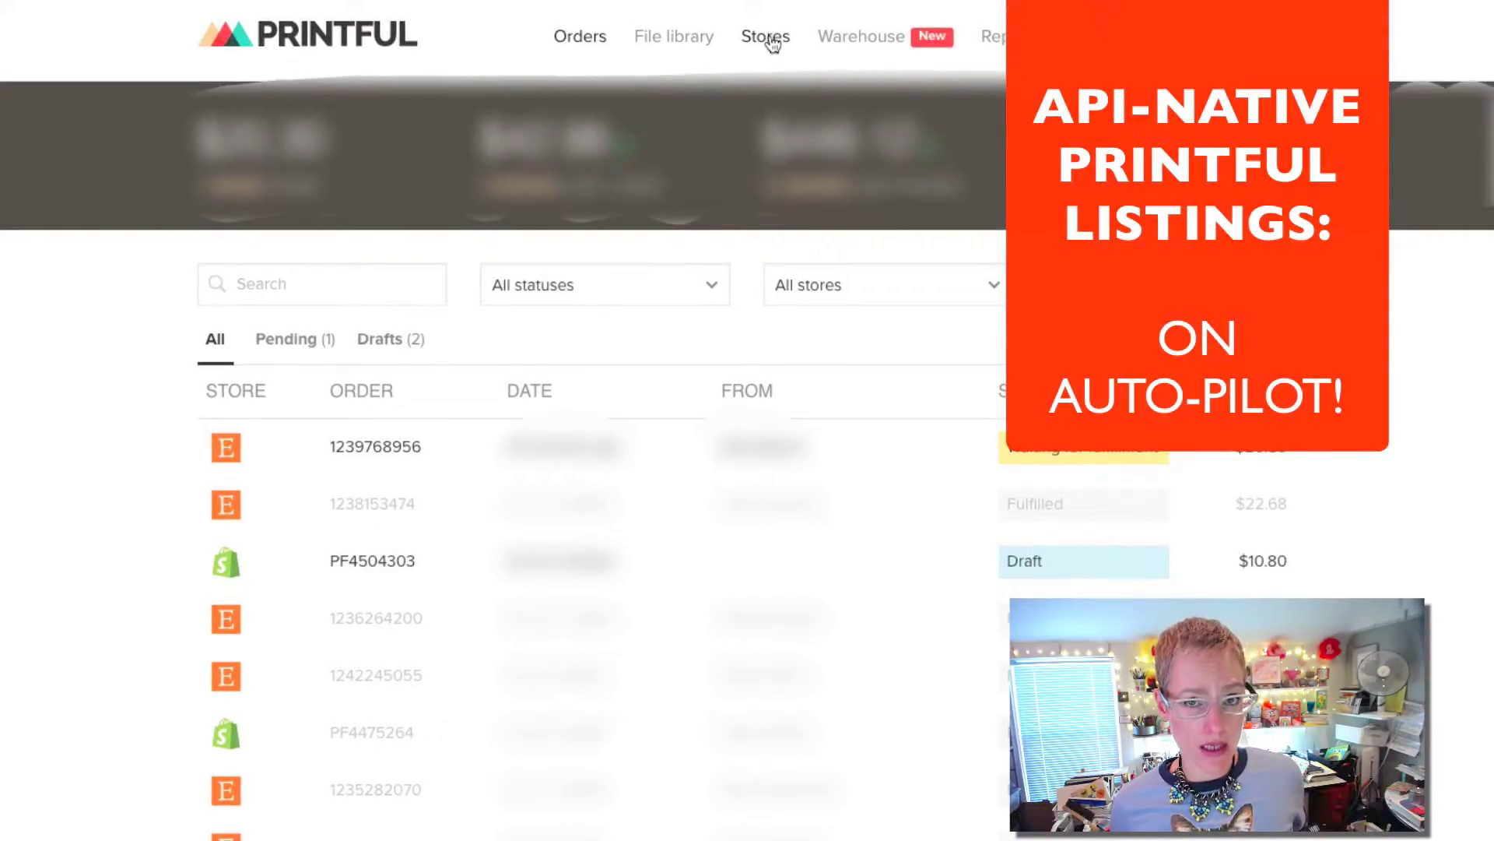
{"action": "left_click", "coordinate": [768, 38]}
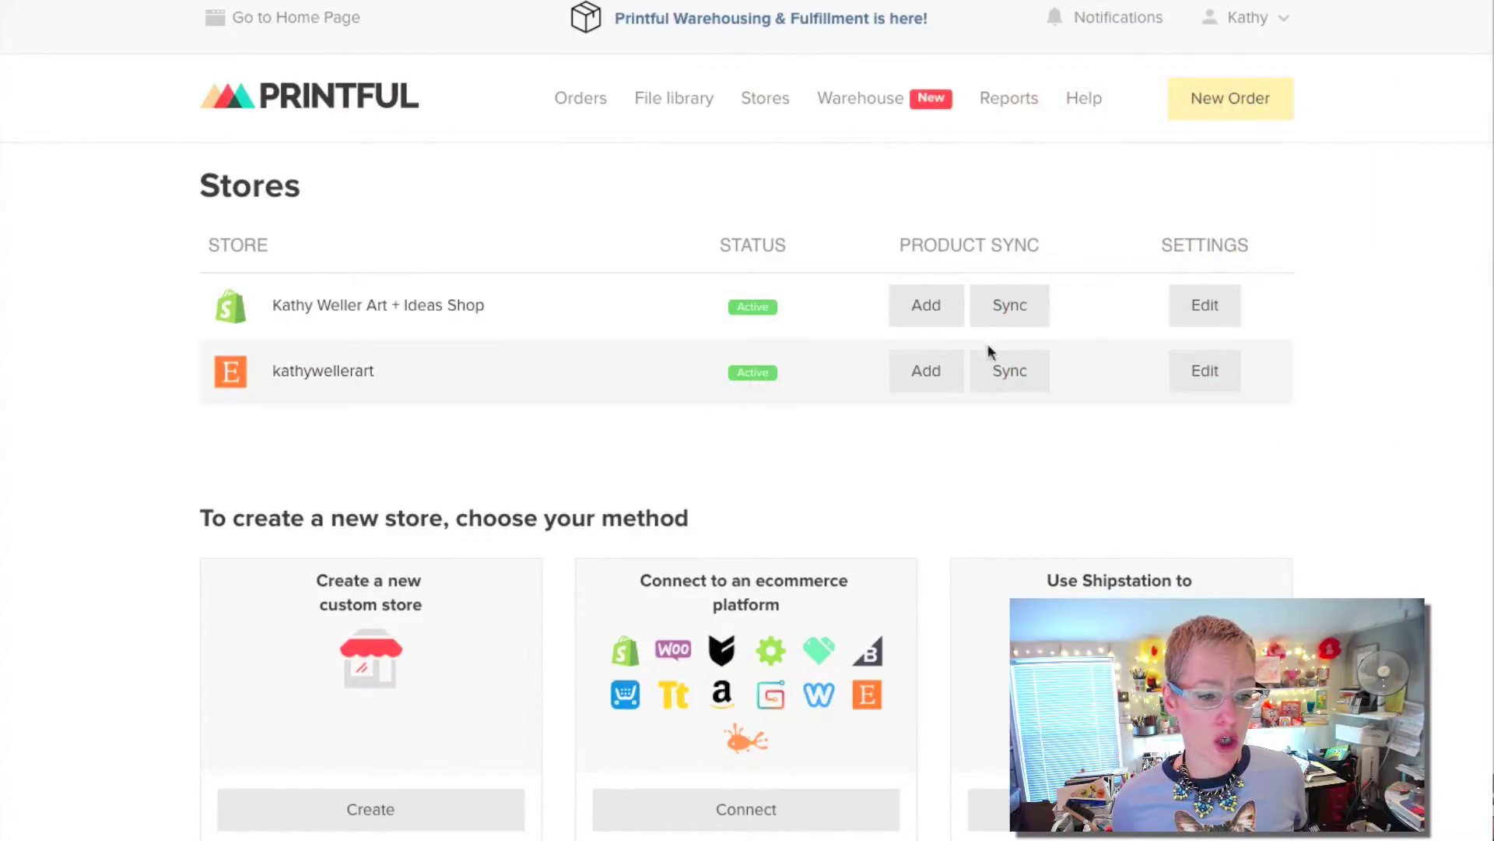
{"action": "left_click", "coordinate": [926, 370]}
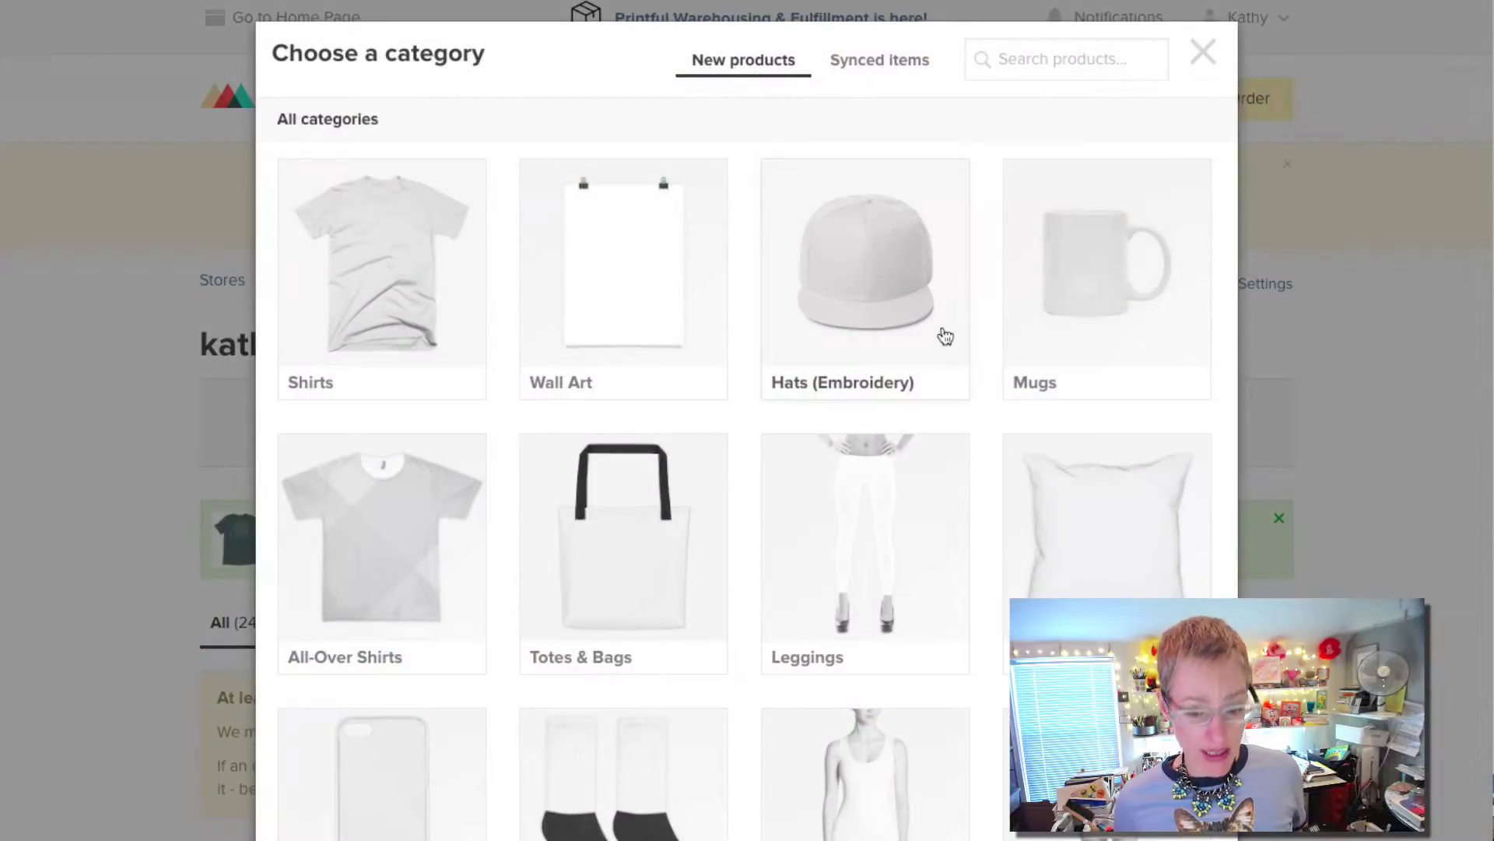
{"action": "left_click", "coordinate": [428, 285]}
{"action": "left_click", "coordinate": [564, 245]}
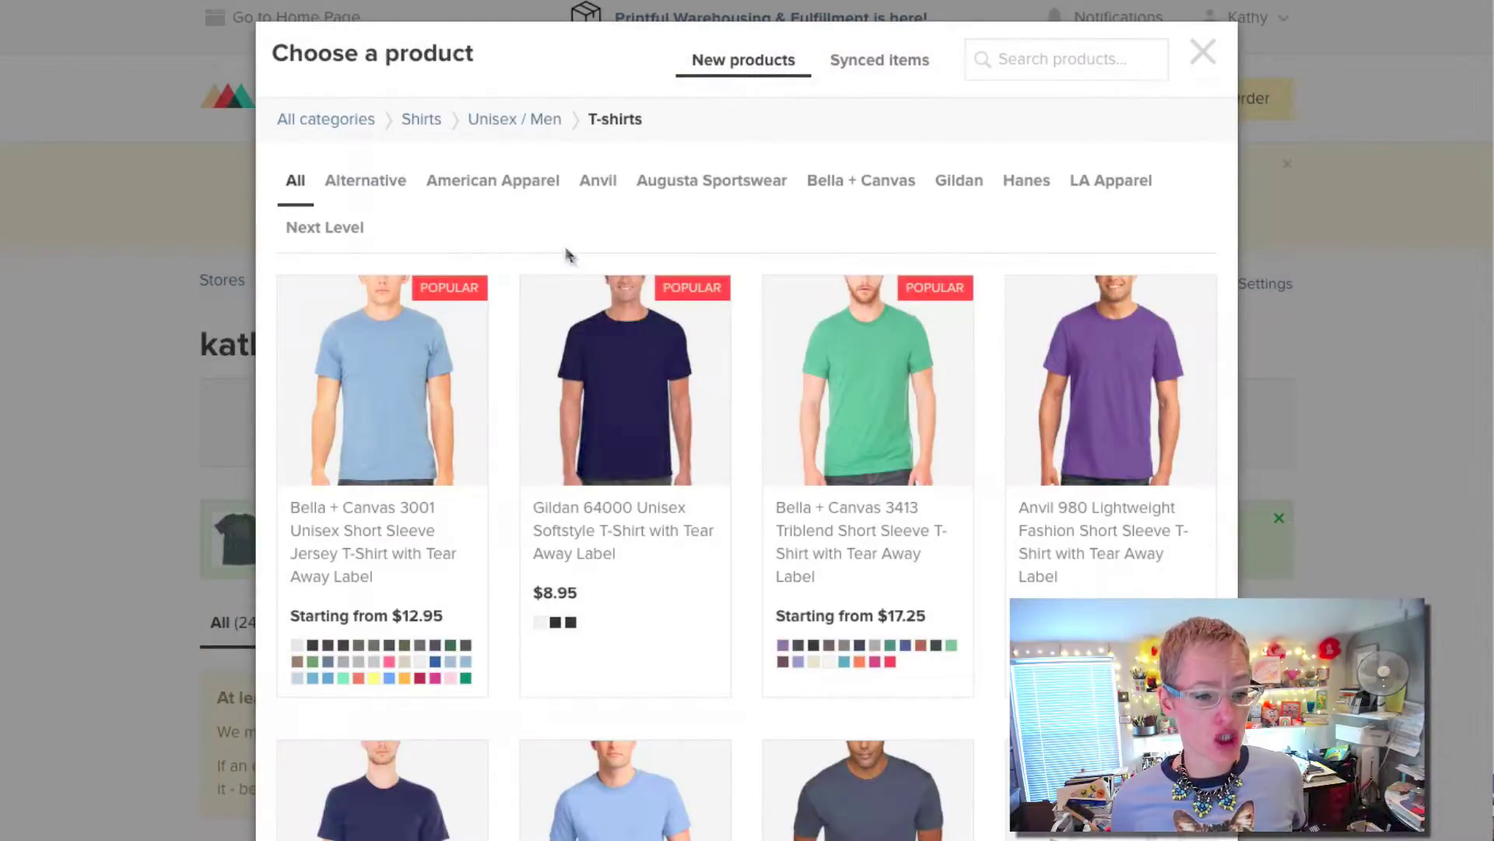
{"action": "left_click", "coordinate": [885, 367]}
Place the Good Karma print file on the tee's front and move it higher
{"action": "left_click", "coordinate": [352, 420]}
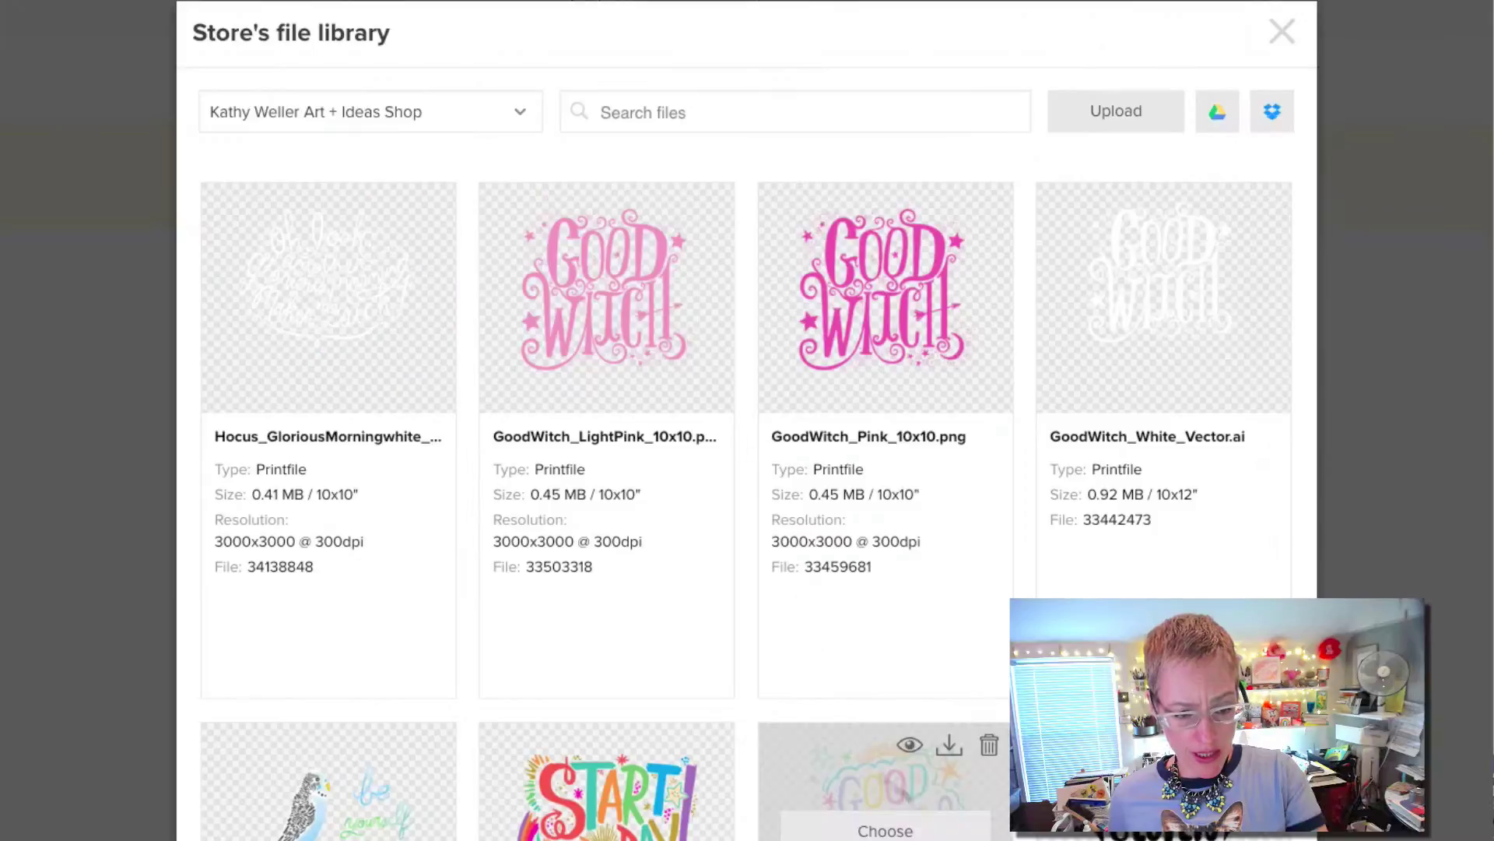
{"action": "left_click", "coordinate": [884, 826]}
{"action": "left_click_drag", "start_coordinate": [948, 414], "coordinate": [948, 352]}
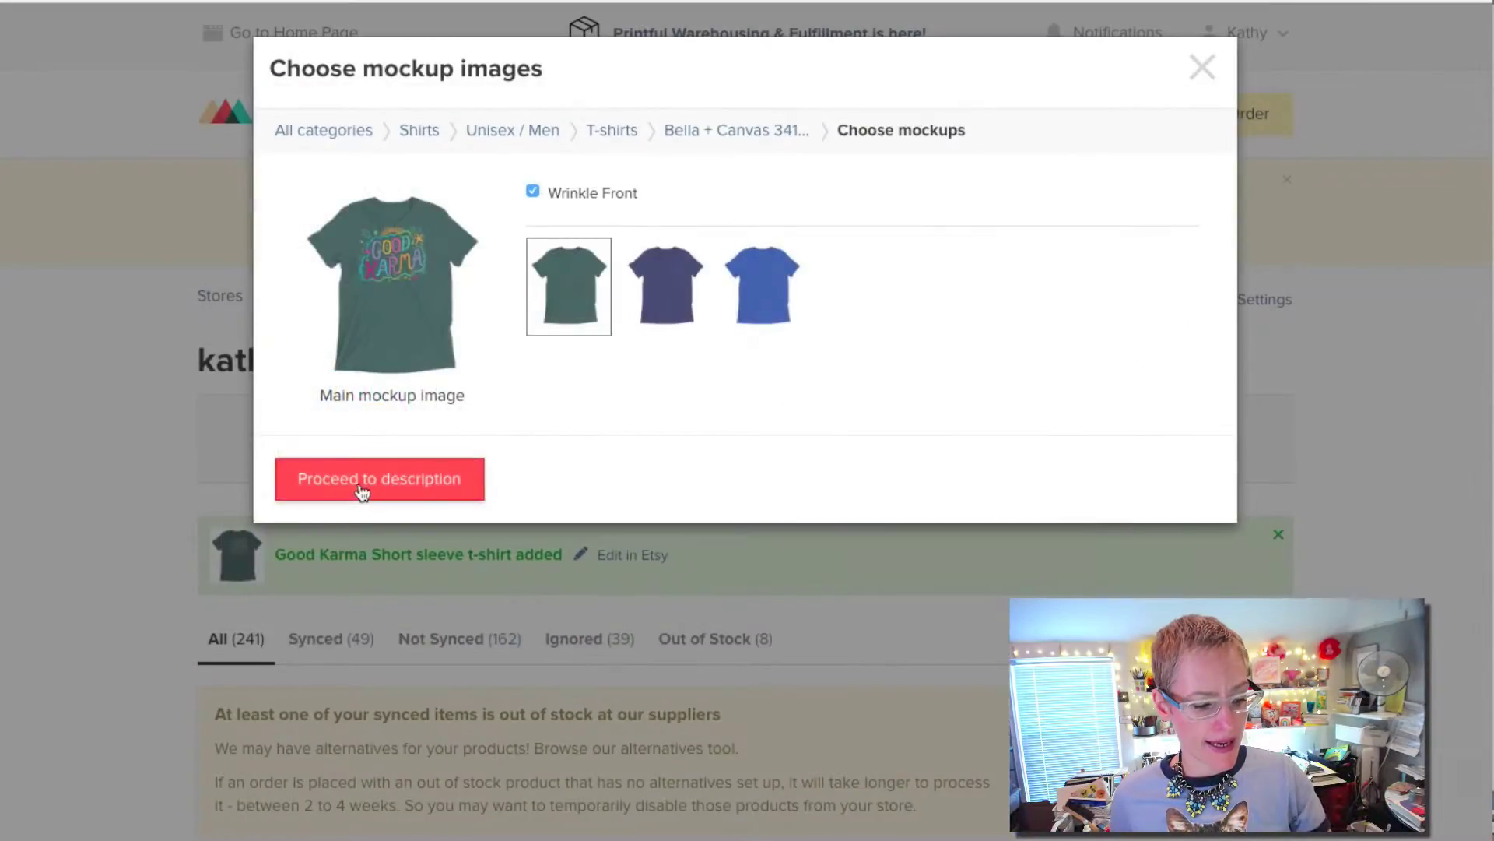
Keep the default 'Short sleeve t-shirt' title and tri-blend description
{"action": "left_click", "coordinate": [361, 489]}
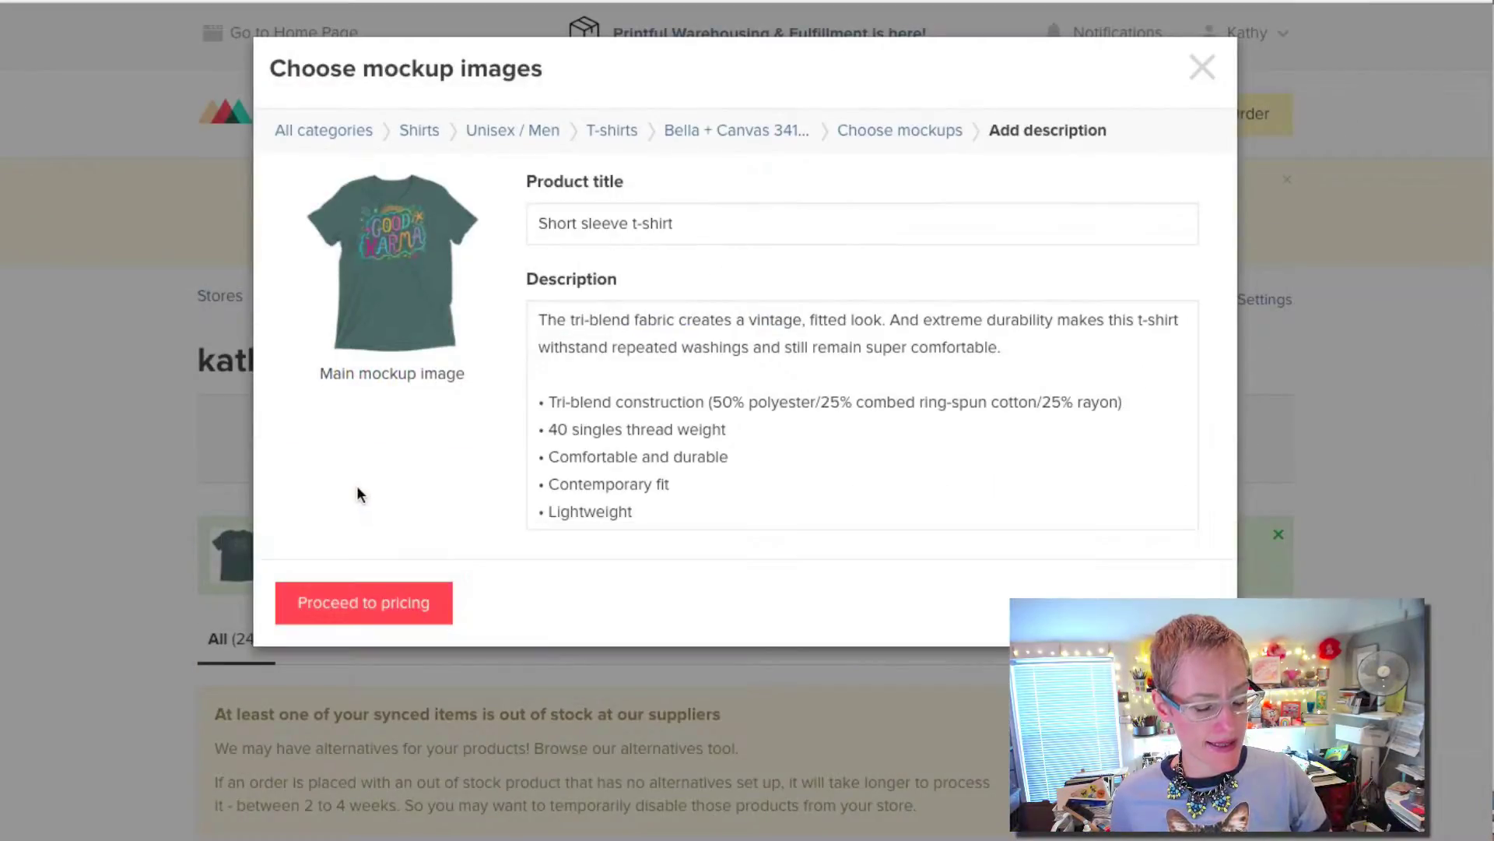
{"action": "left_click_drag", "start_coordinate": [533, 223], "coordinate": [674, 224]}
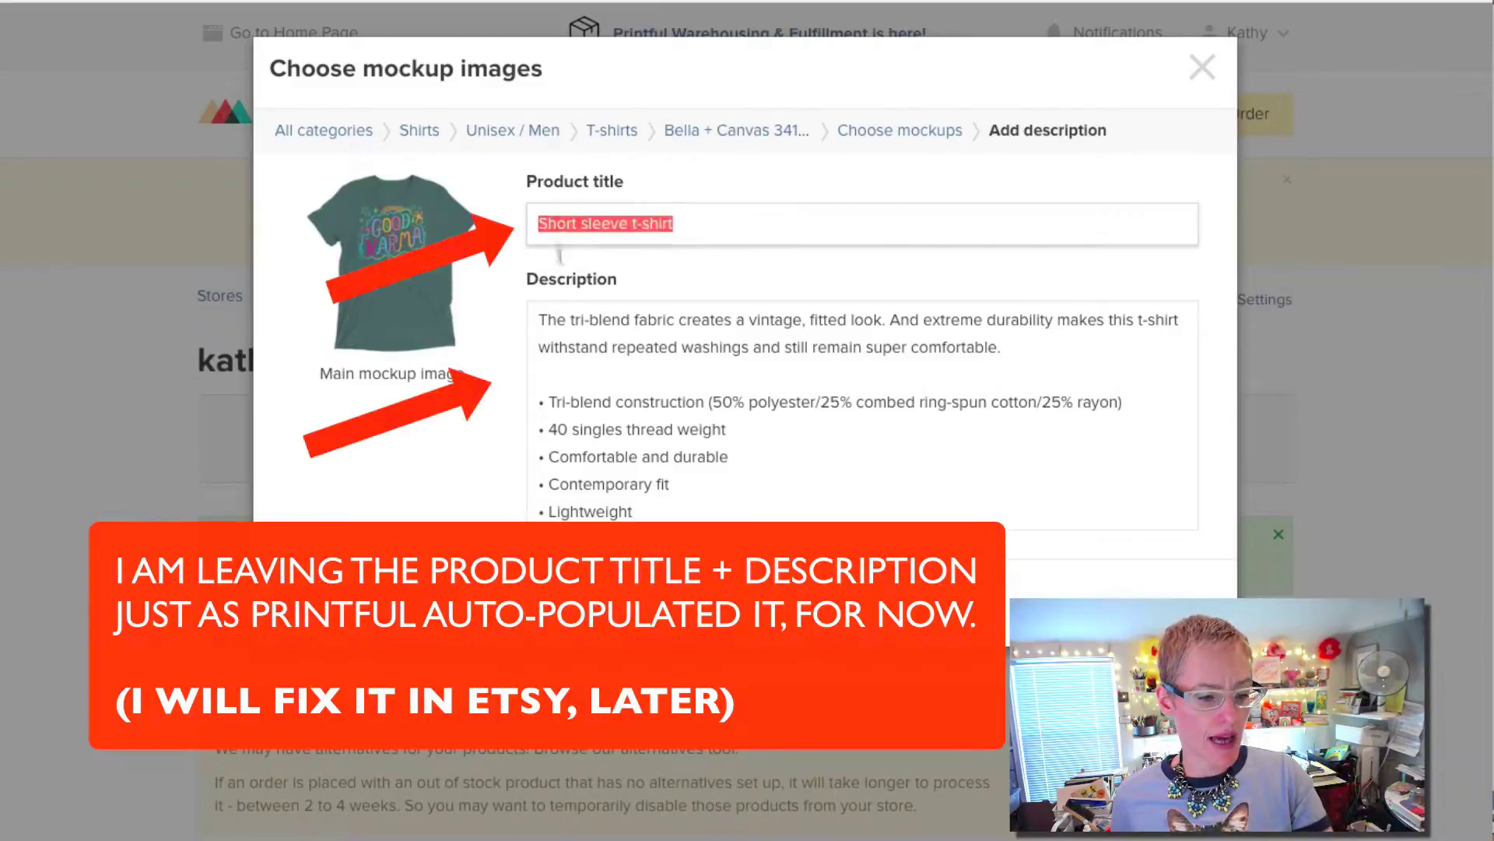
{"action": "left_click_drag", "start_coordinate": [539, 400], "coordinate": [574, 486]}
{"action": "left_click", "coordinate": [565, 354]}
{"action": "key", "text": "ctrl+a"}
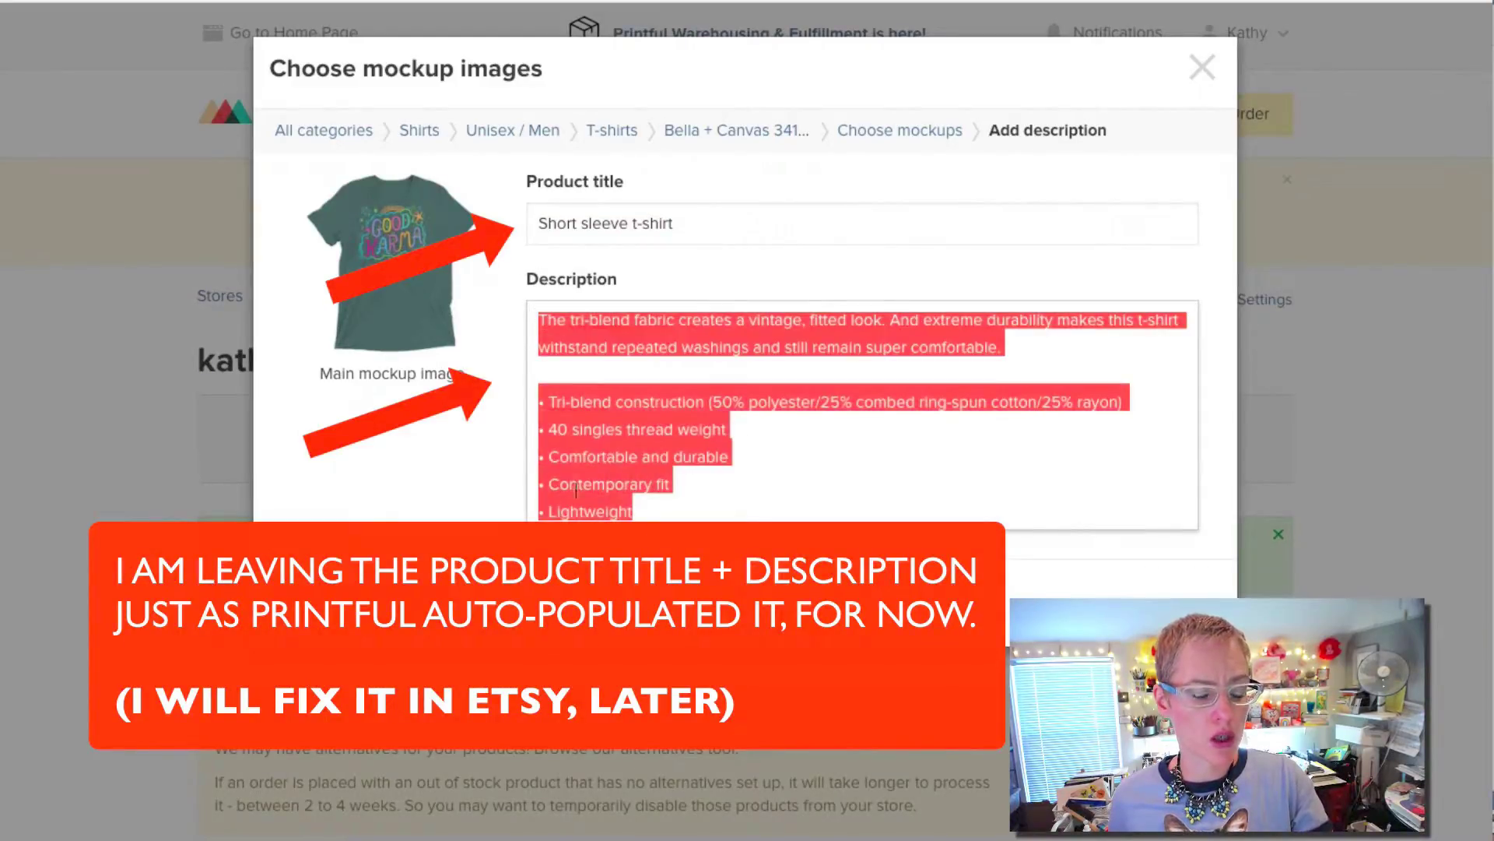
{"action": "left_click", "coordinate": [576, 489]}
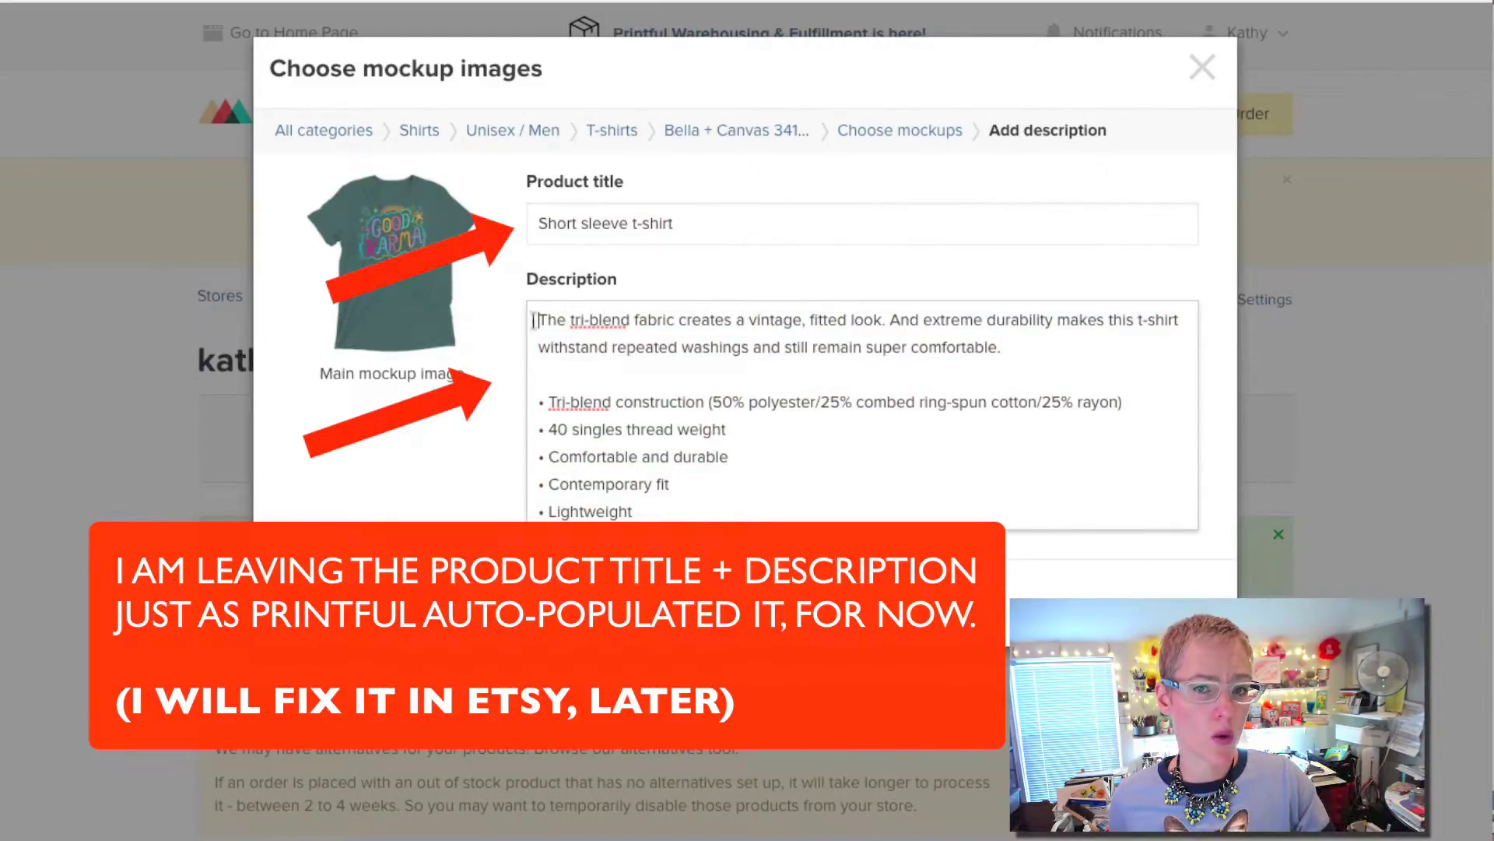
{"action": "left_click", "coordinate": [557, 429]}
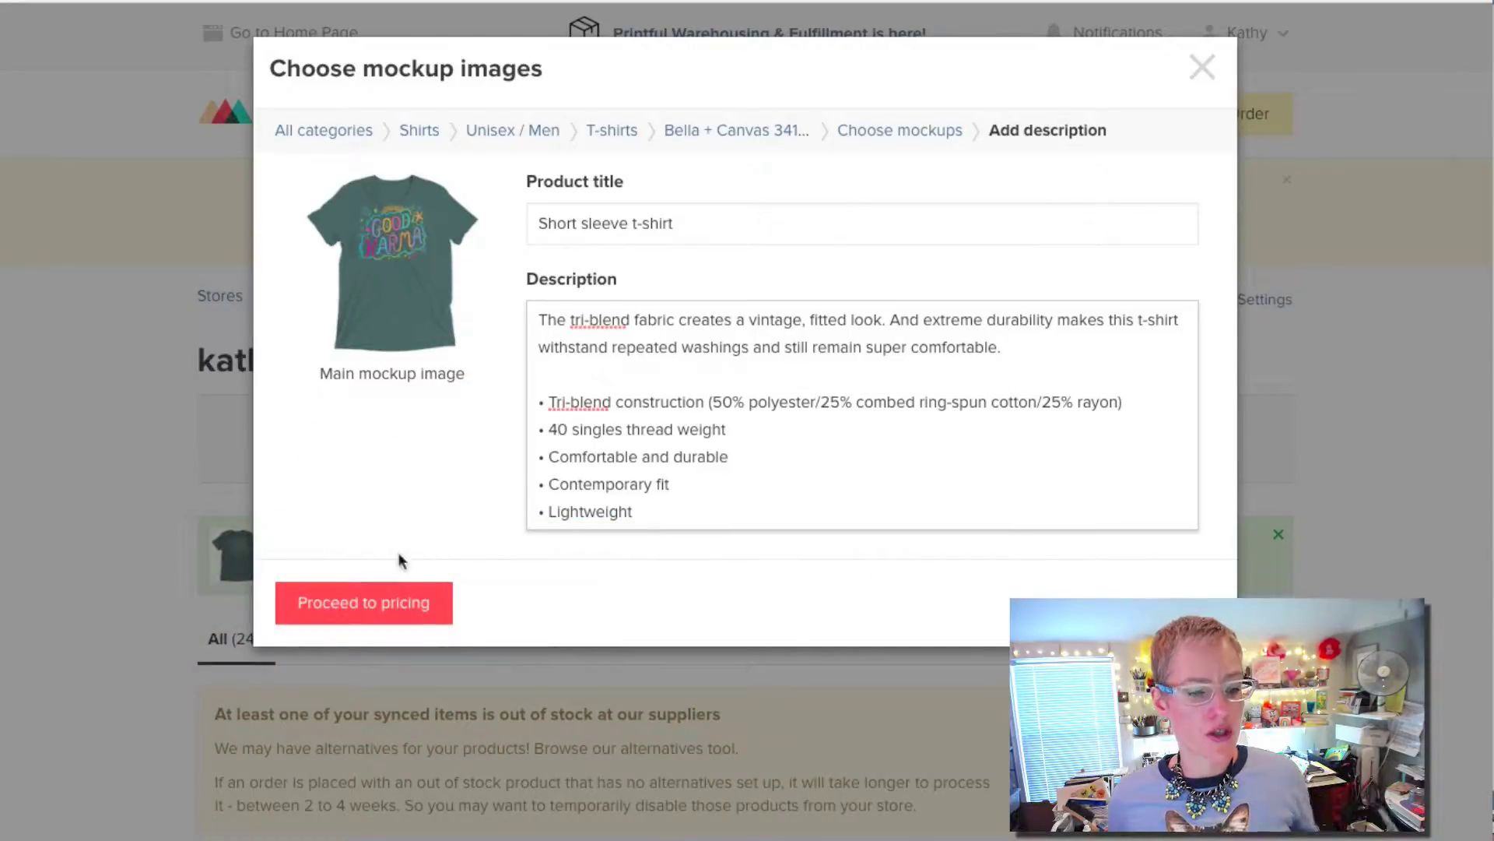
Change the 2XL retail price from 30.00 to 28.00 and submit the shirt to the store
{"action": "left_click", "coordinate": [390, 599]}
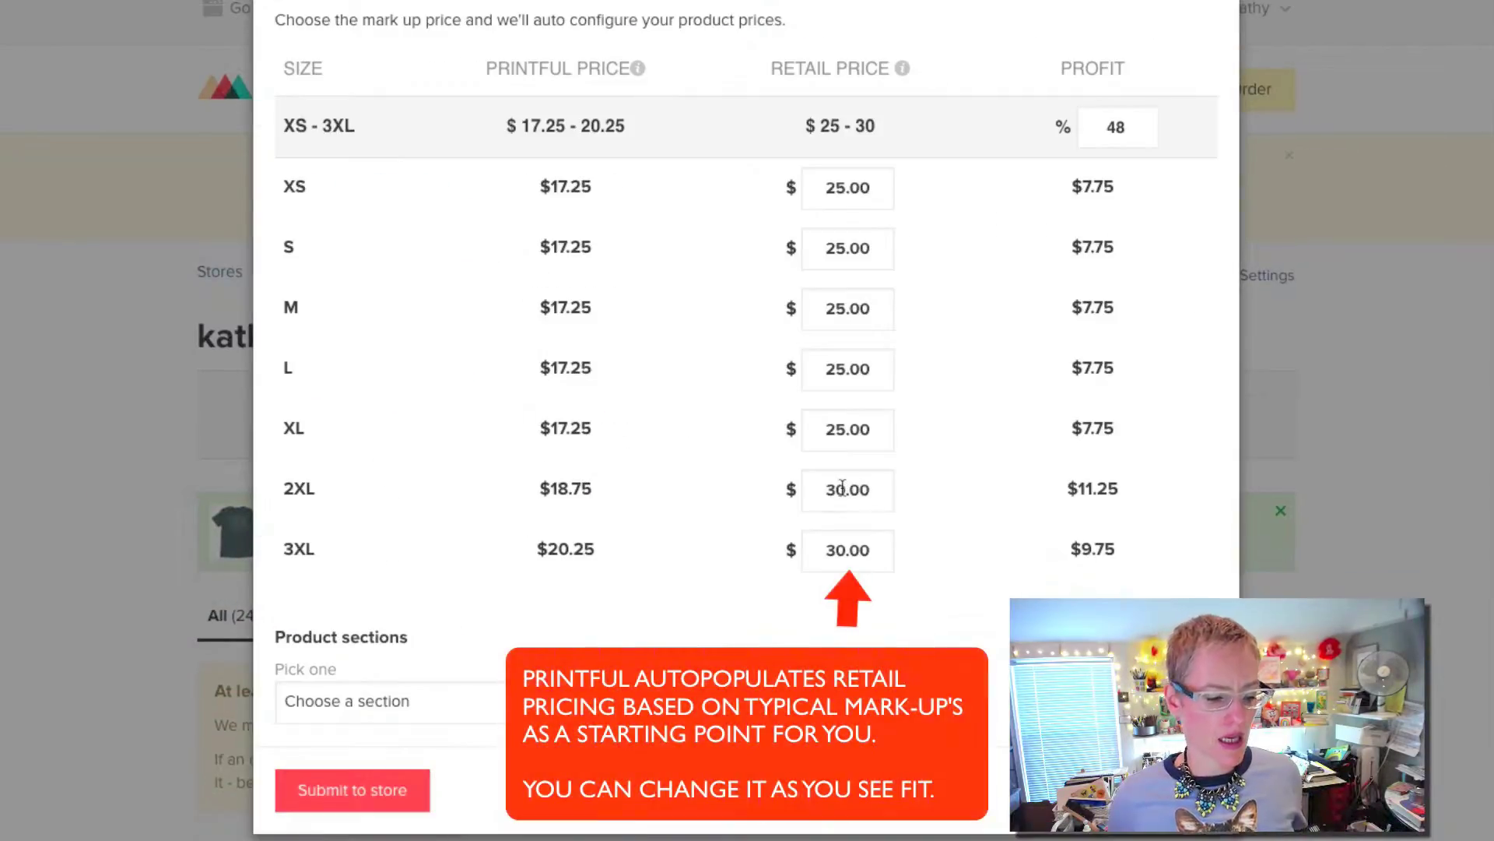
{"action": "left_click", "coordinate": [843, 490]}
{"action": "key", "text": "BackSpace"}
{"action": "key", "text": "BackSpace"}
{"action": "type", "text": "28"}
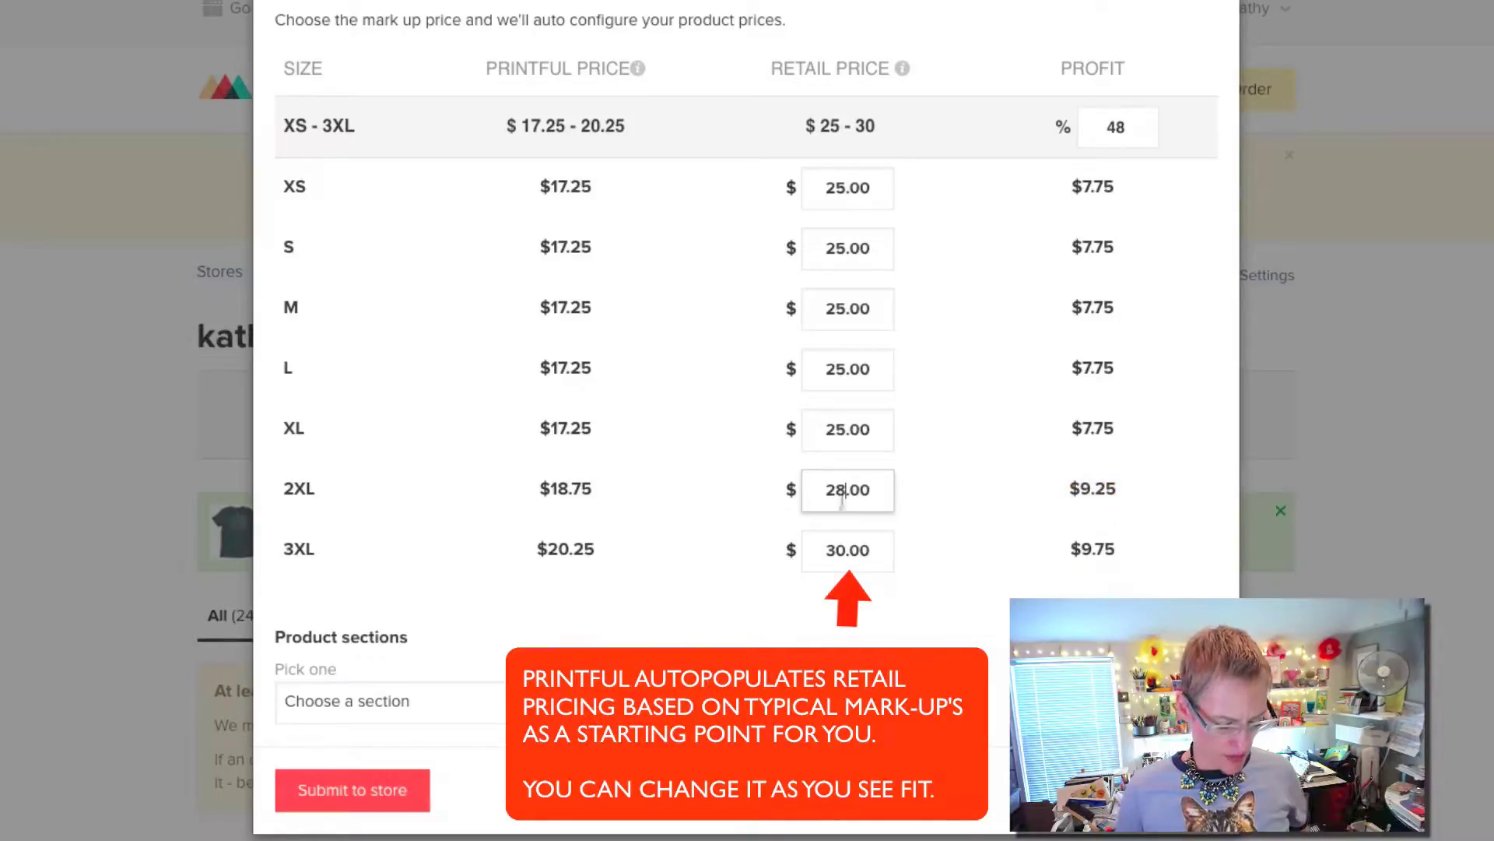
{"action": "left_click", "coordinate": [415, 790]}
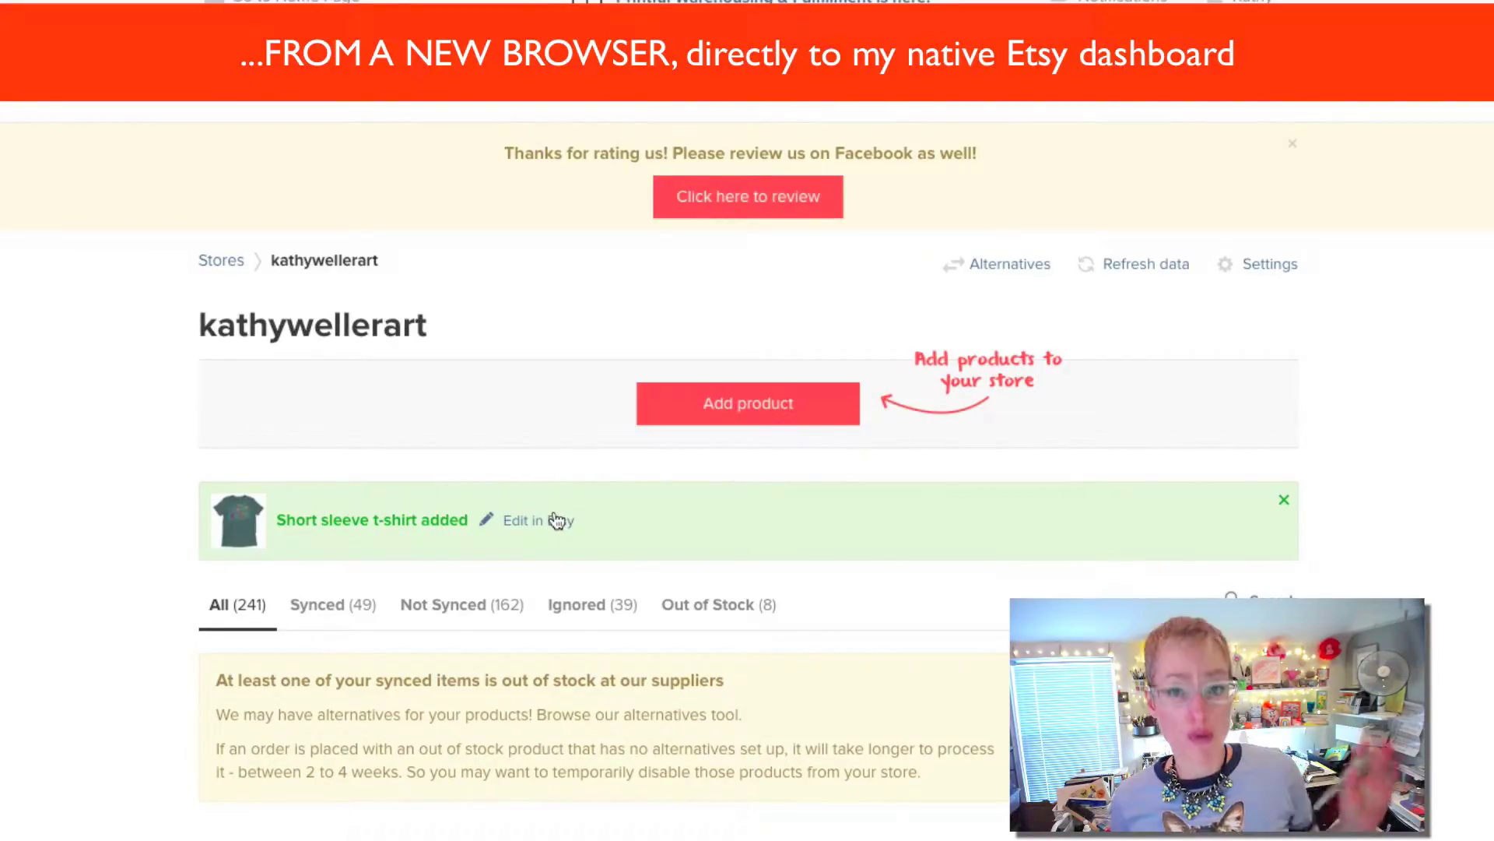
Open the new Short sleeve t-shirt in Etsy's listing editor via Edit in Etsy
{"action": "left_click", "coordinate": [555, 520]}
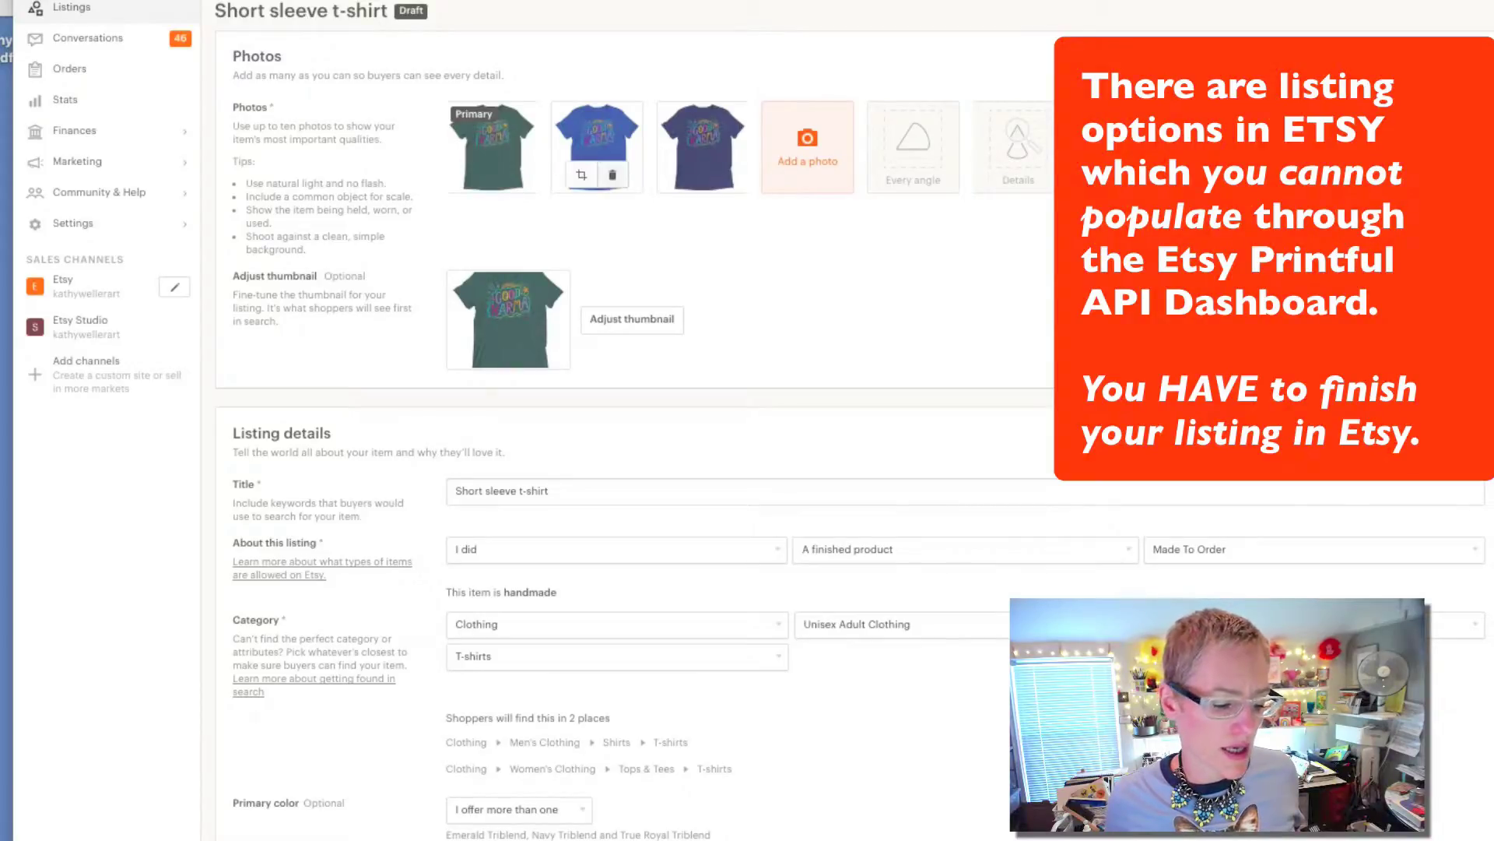
{"action": "scroll", "coordinate": [850, 420], "scroll_direction": "down", "scroll_amount": 1}
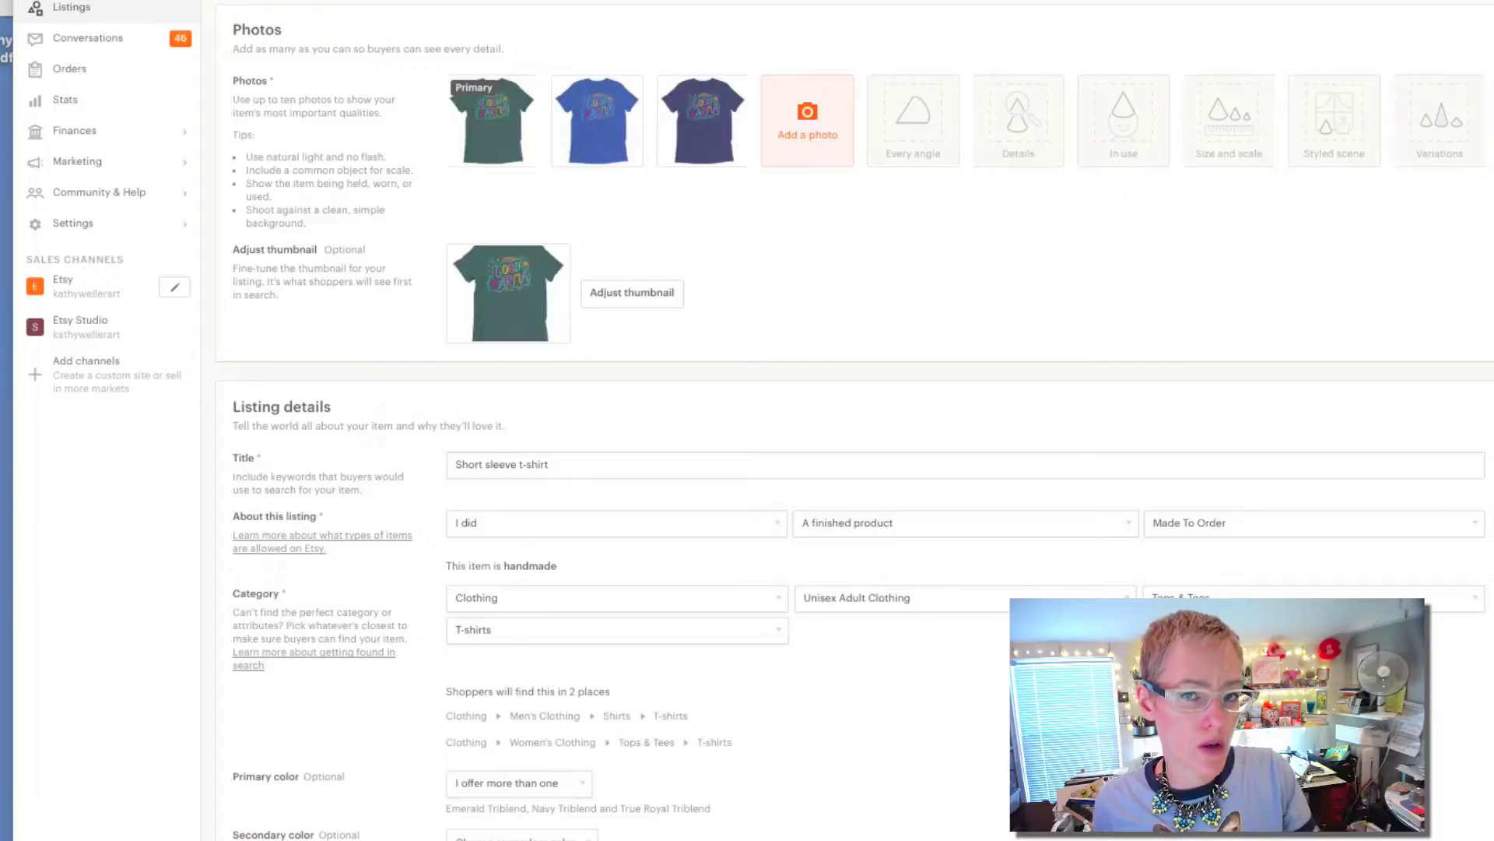
{"action": "scroll", "coordinate": [851, 421], "scroll_direction": "down", "scroll_amount": 1}
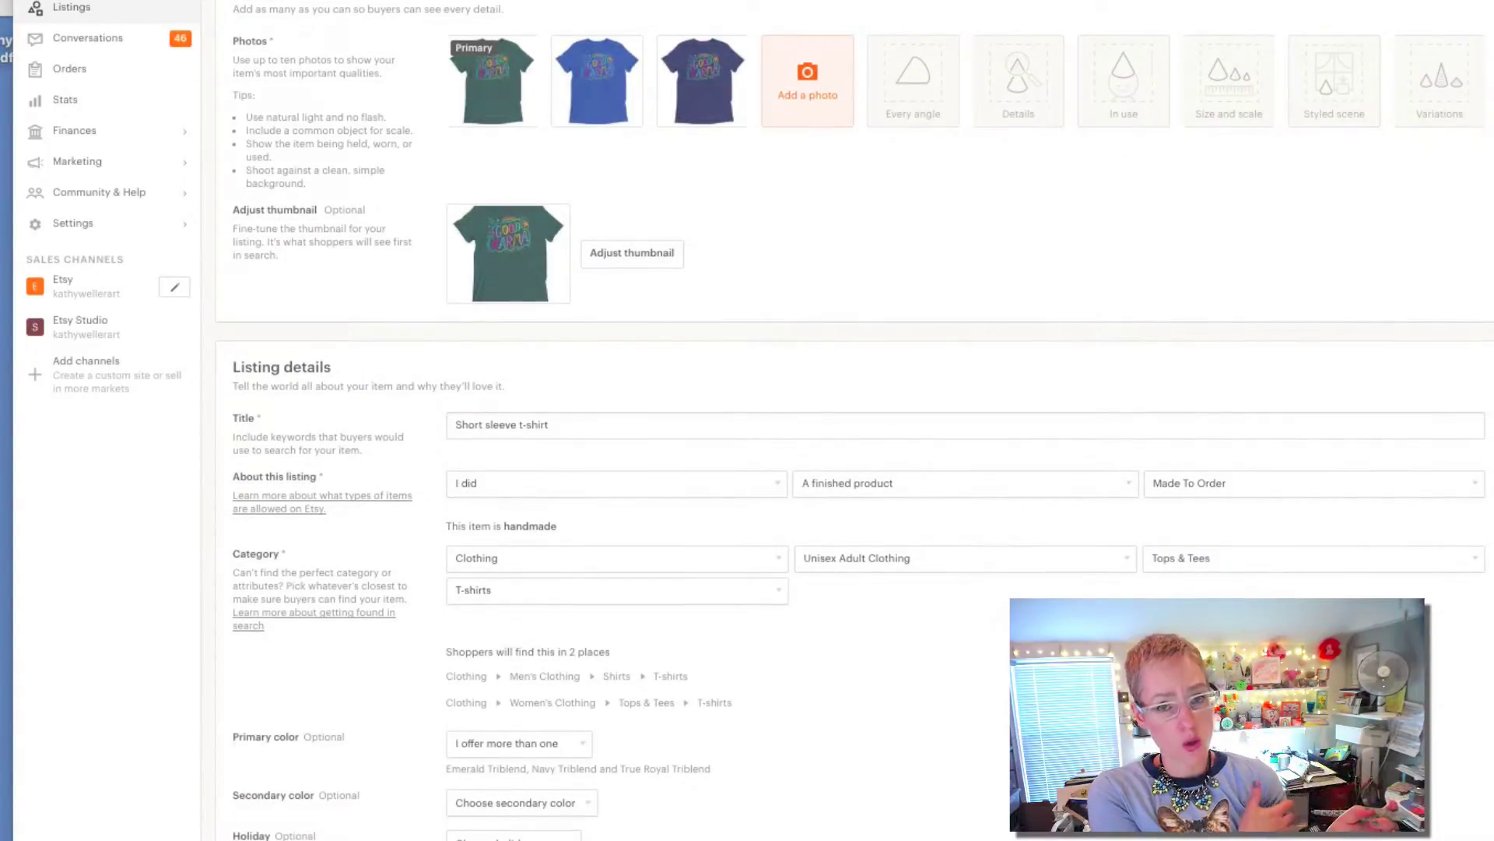
{"action": "scroll", "coordinate": [851, 420], "scroll_direction": "up", "scroll_amount": 2}
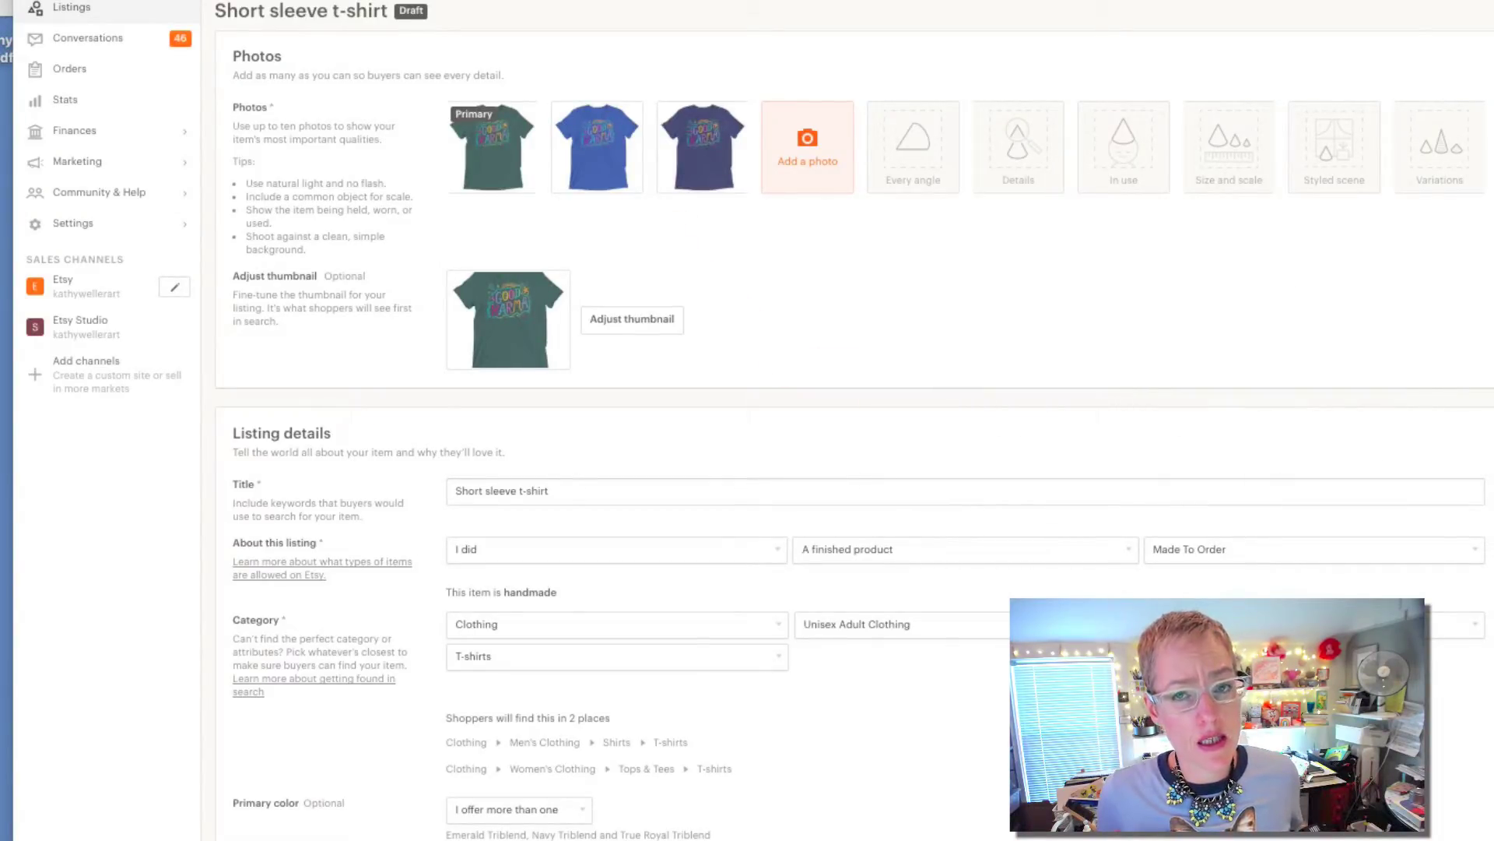
{"action": "scroll", "coordinate": [856, 420], "scroll_direction": "down", "scroll_amount": 3}
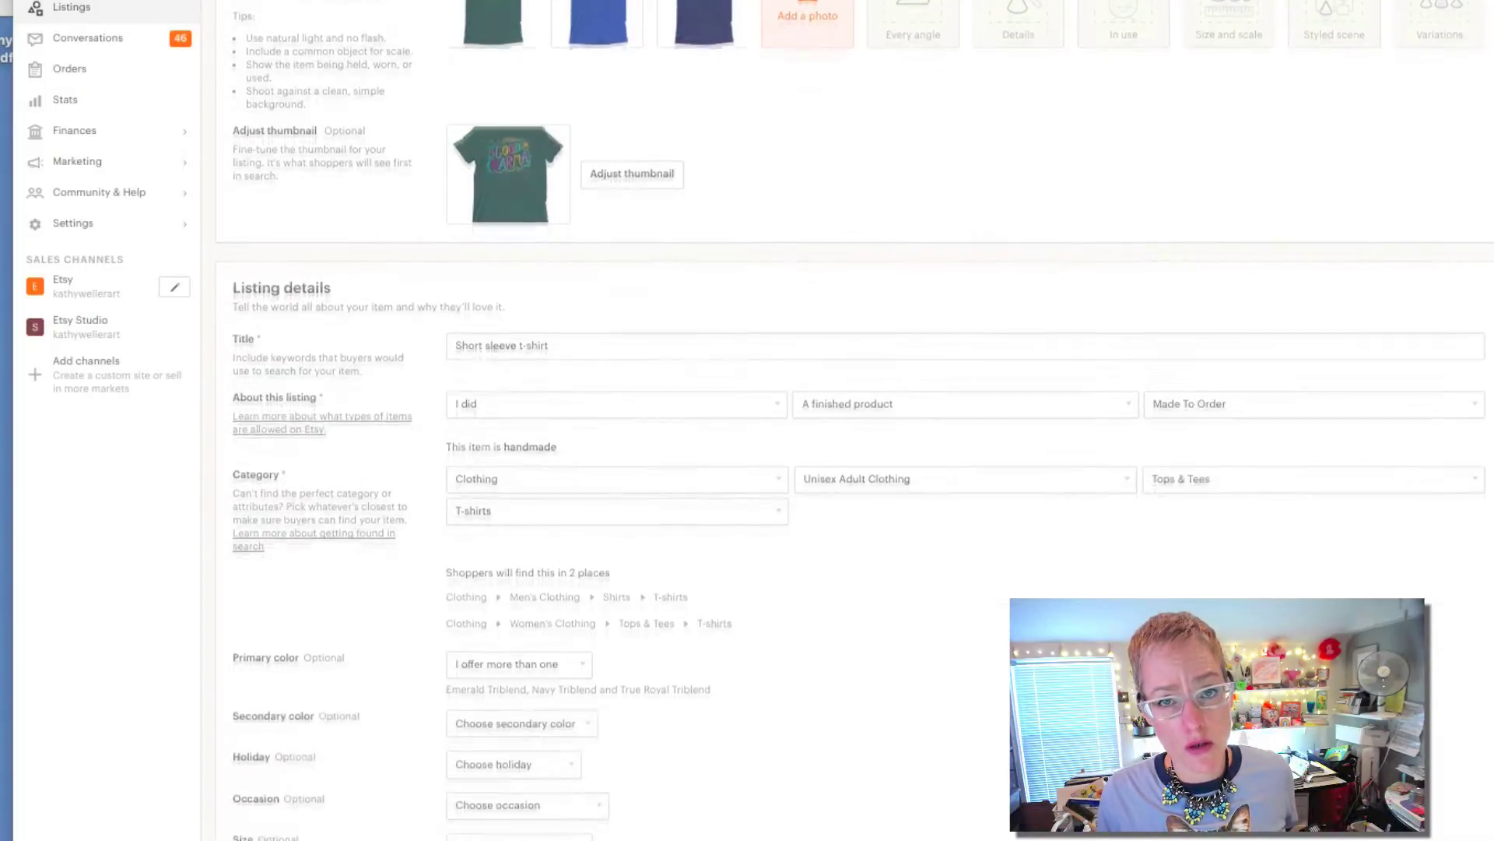
{"action": "scroll", "coordinate": [856, 420], "scroll_direction": "down", "scroll_amount": 2}
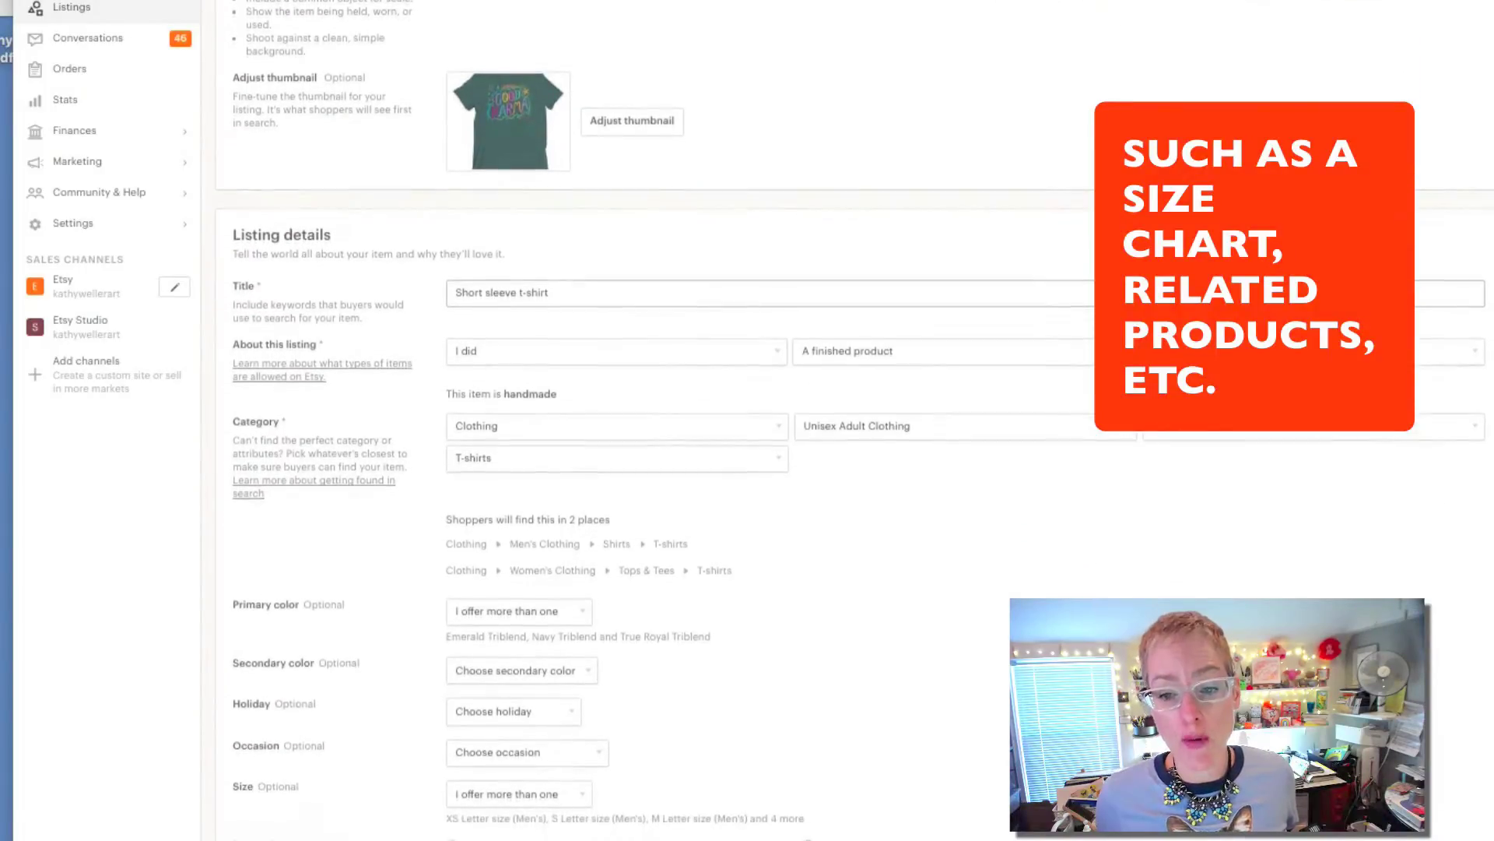
{"action": "scroll", "coordinate": [857, 420], "scroll_direction": "up", "scroll_amount": 5}
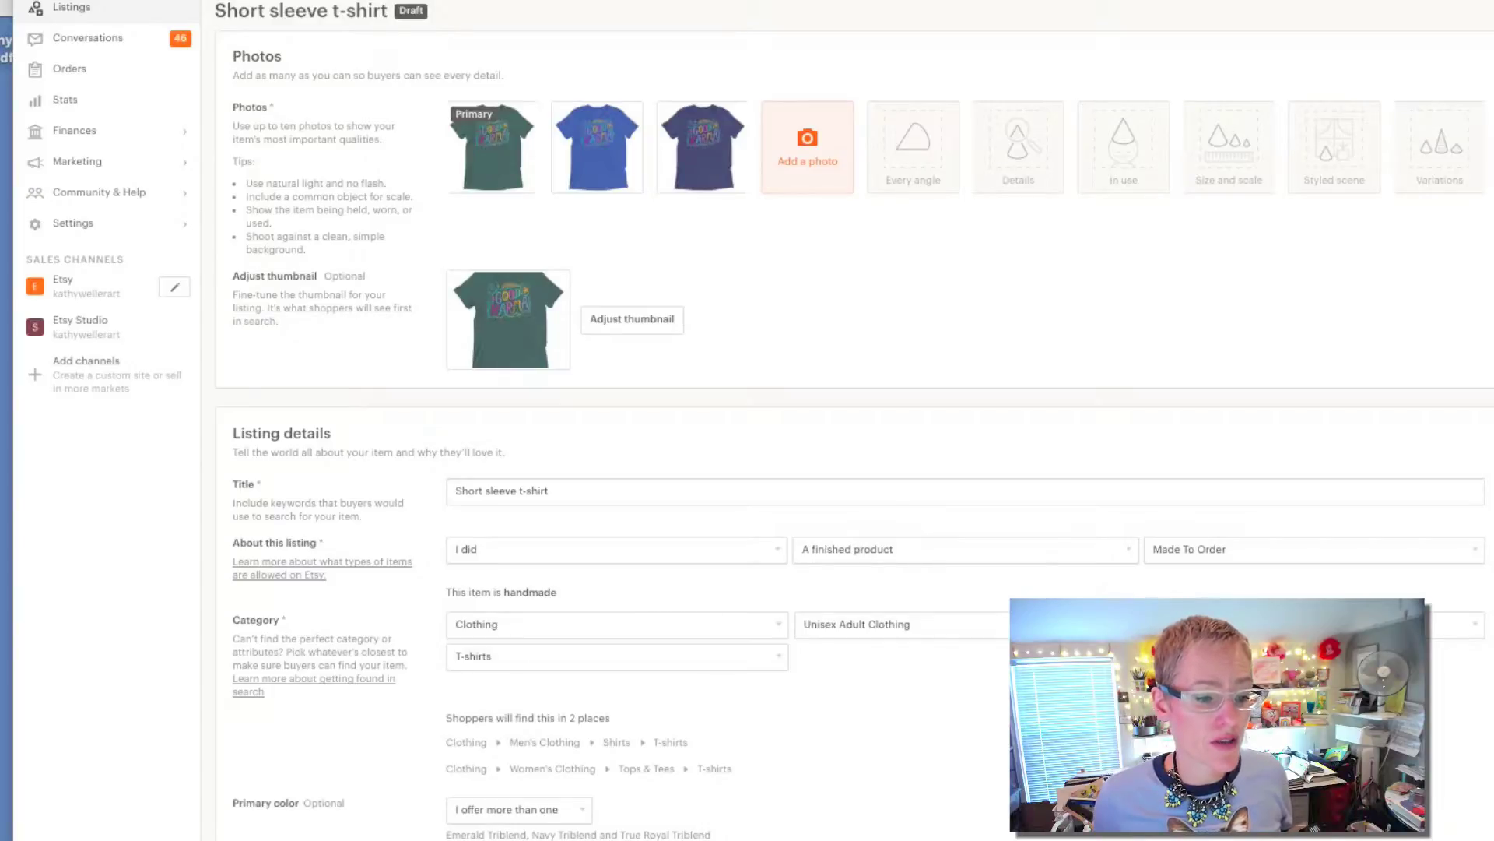
{"action": "scroll", "coordinate": [855, 421], "scroll_direction": "down", "scroll_amount": 7}
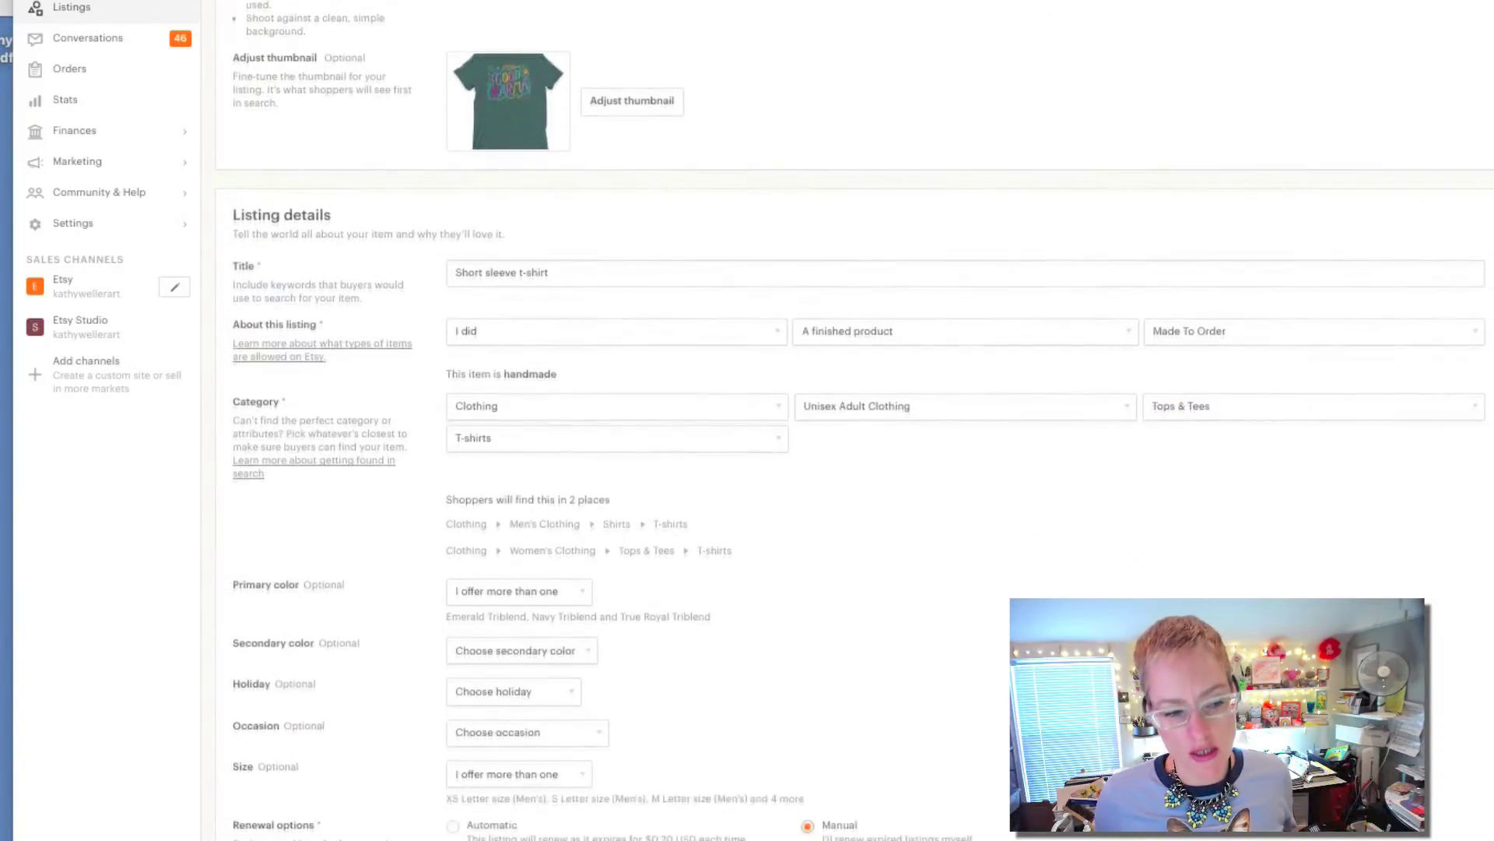
{"action": "scroll", "coordinate": [855, 420], "scroll_direction": "up", "scroll_amount": 6}
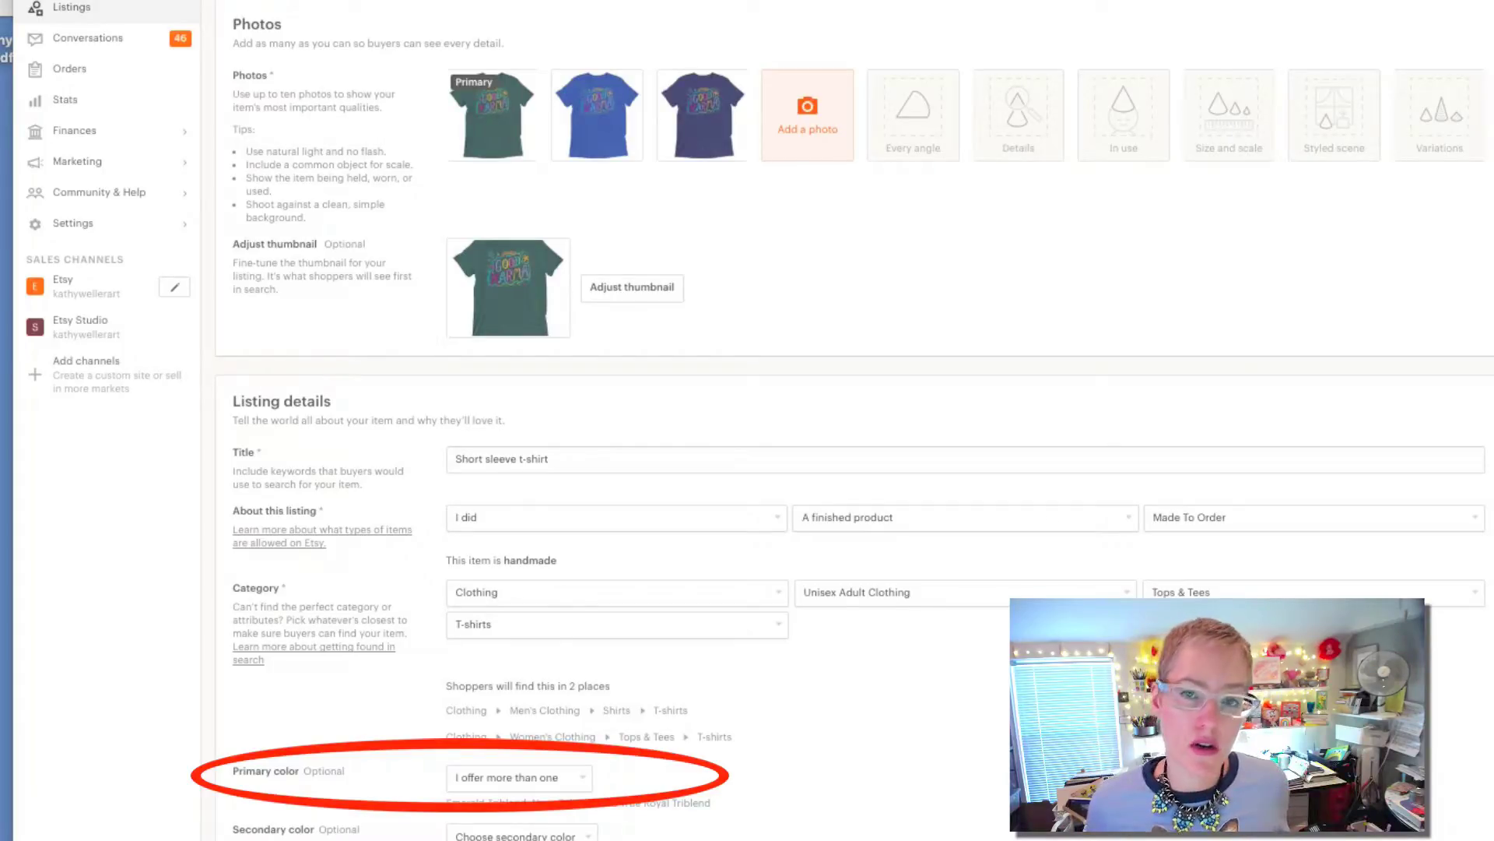
{"action": "scroll", "coordinate": [855, 420], "scroll_direction": "down", "scroll_amount": 1}
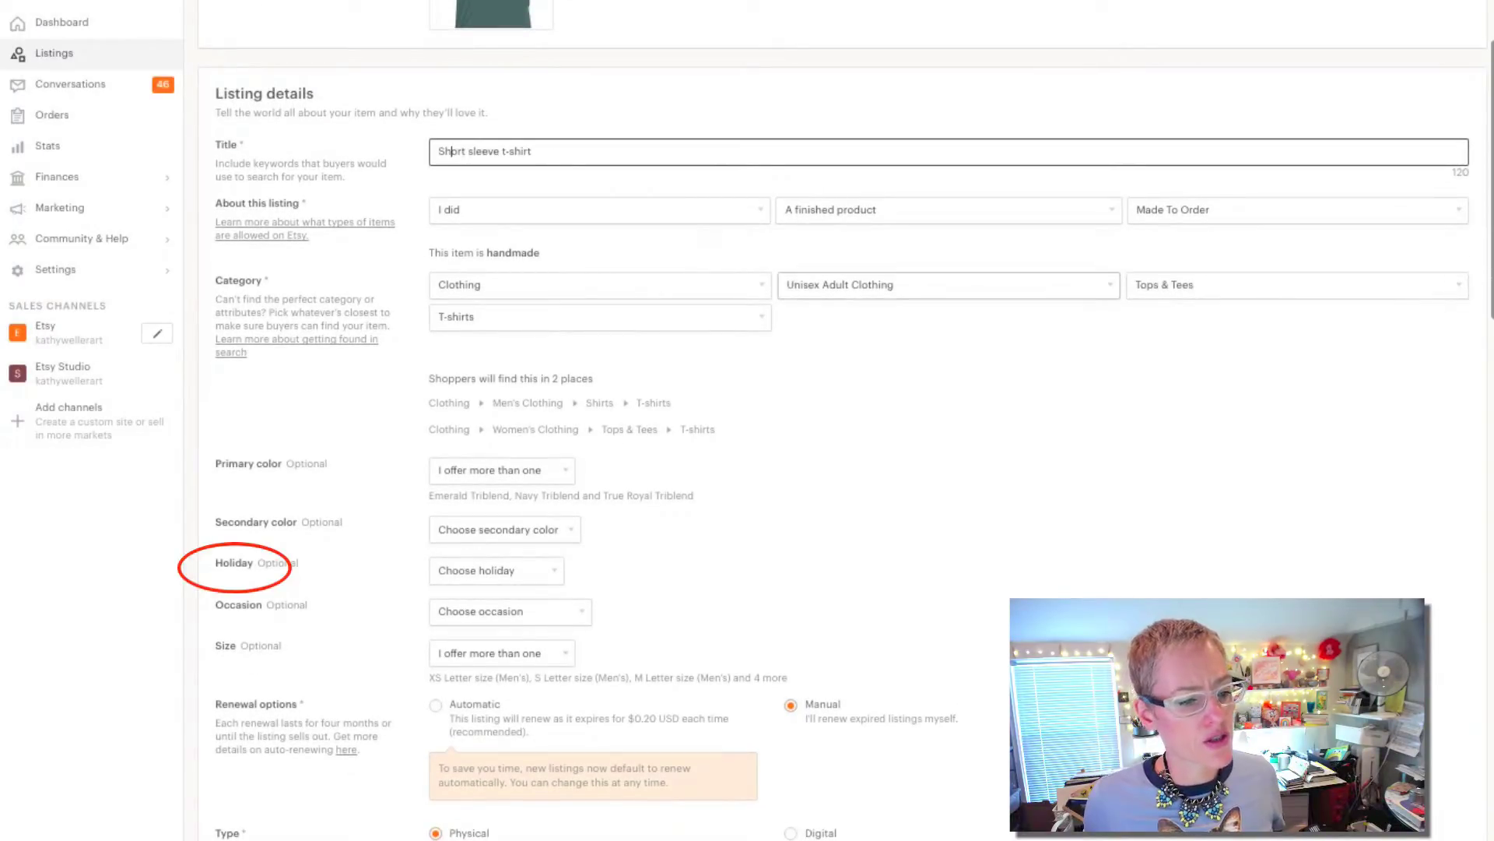
Tick The Printful (Charlotte, NC) as the draft's production partner
{"action": "scroll", "coordinate": [836, 420], "scroll_direction": "down", "scroll_amount": 2}
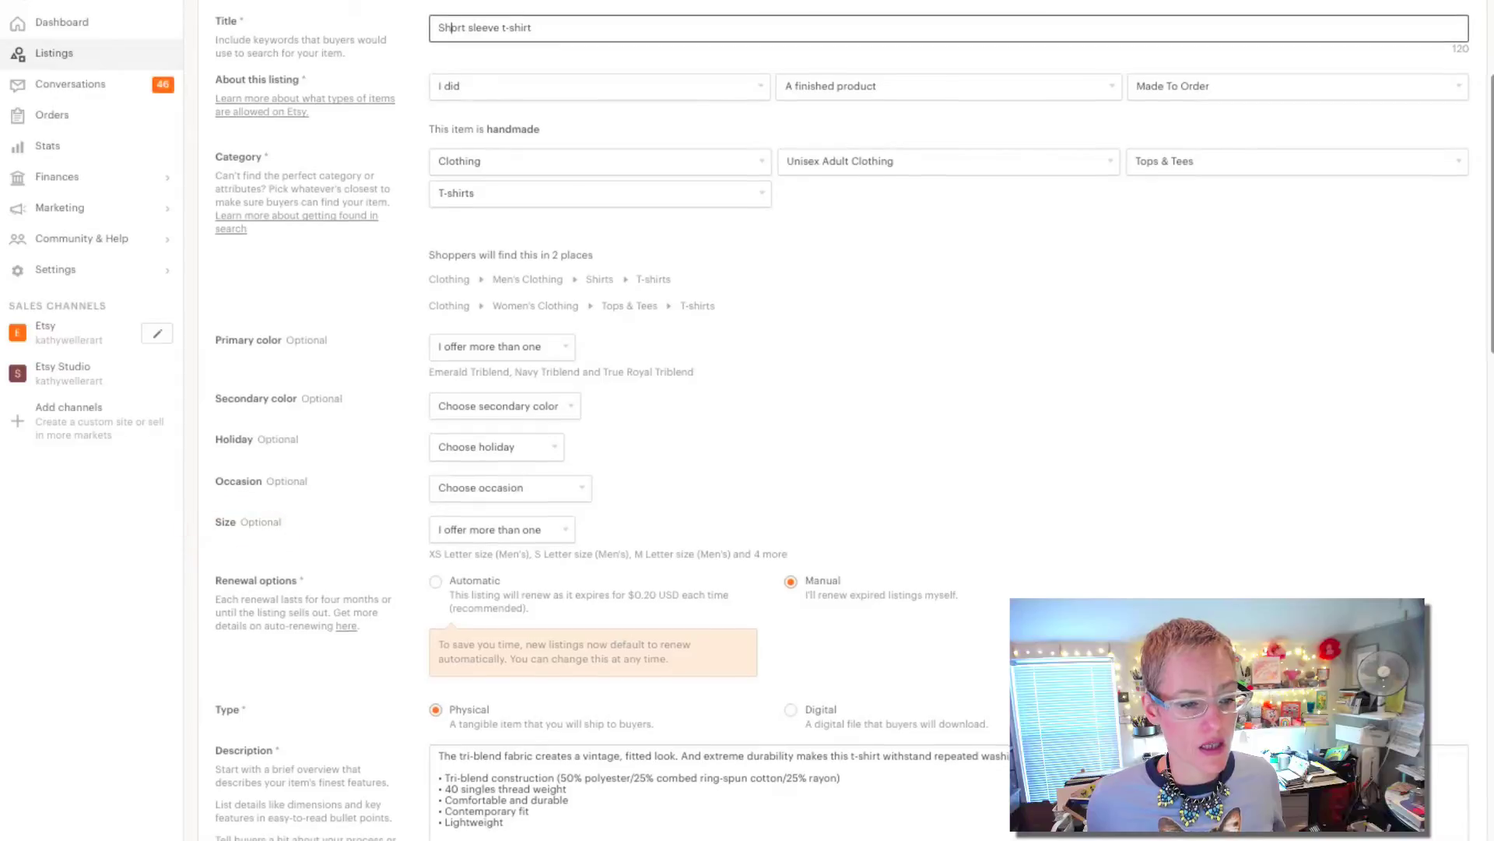
{"action": "scroll", "coordinate": [836, 421], "scroll_direction": "down", "scroll_amount": 3}
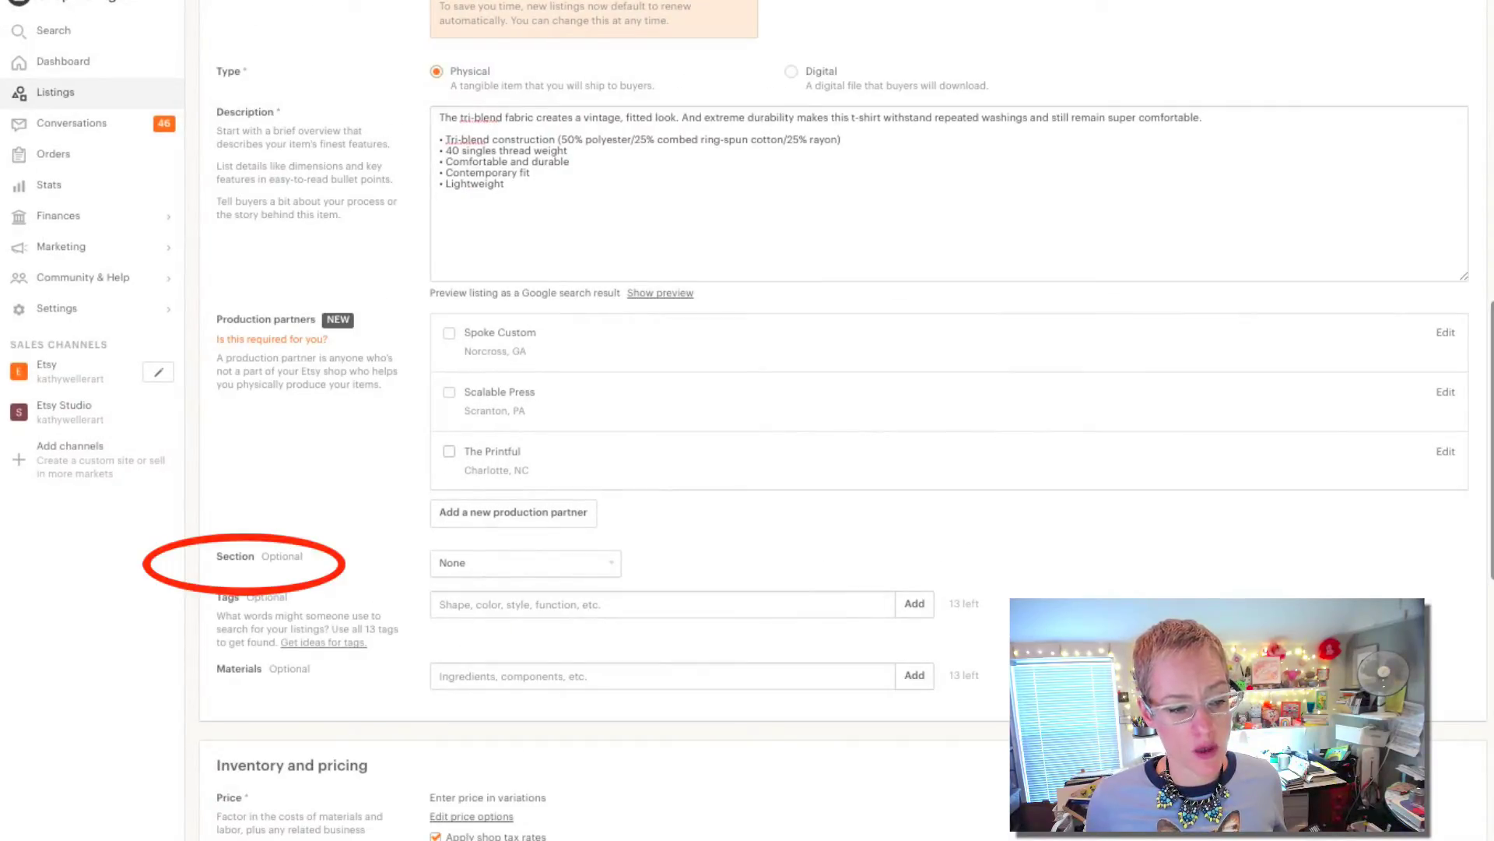
{"action": "scroll", "coordinate": [748, 421], "scroll_direction": "down", "scroll_amount": 2}
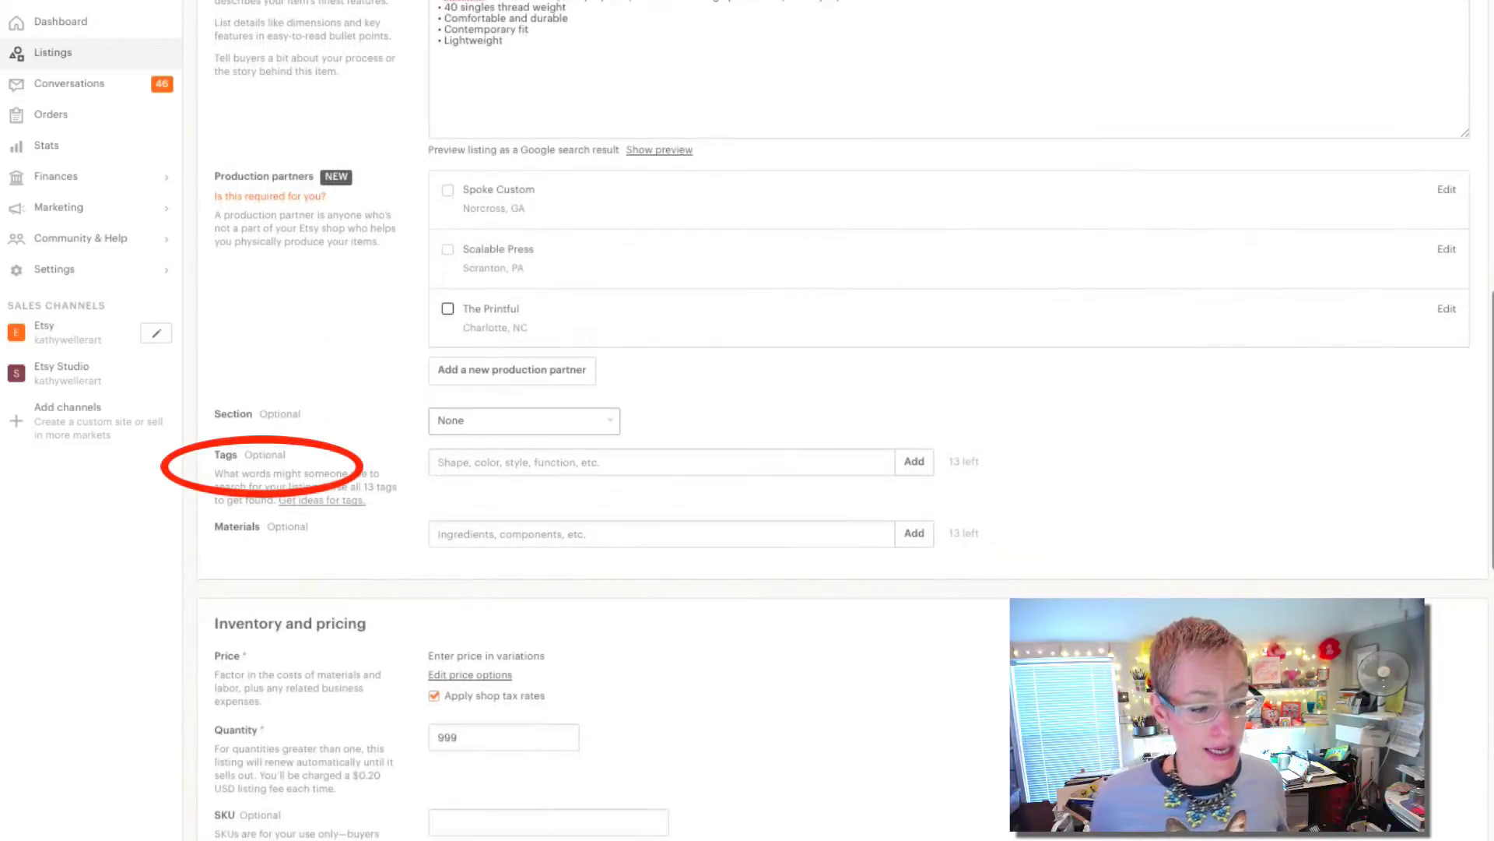
{"action": "scroll", "coordinate": [822, 420], "scroll_direction": "down", "scroll_amount": 1}
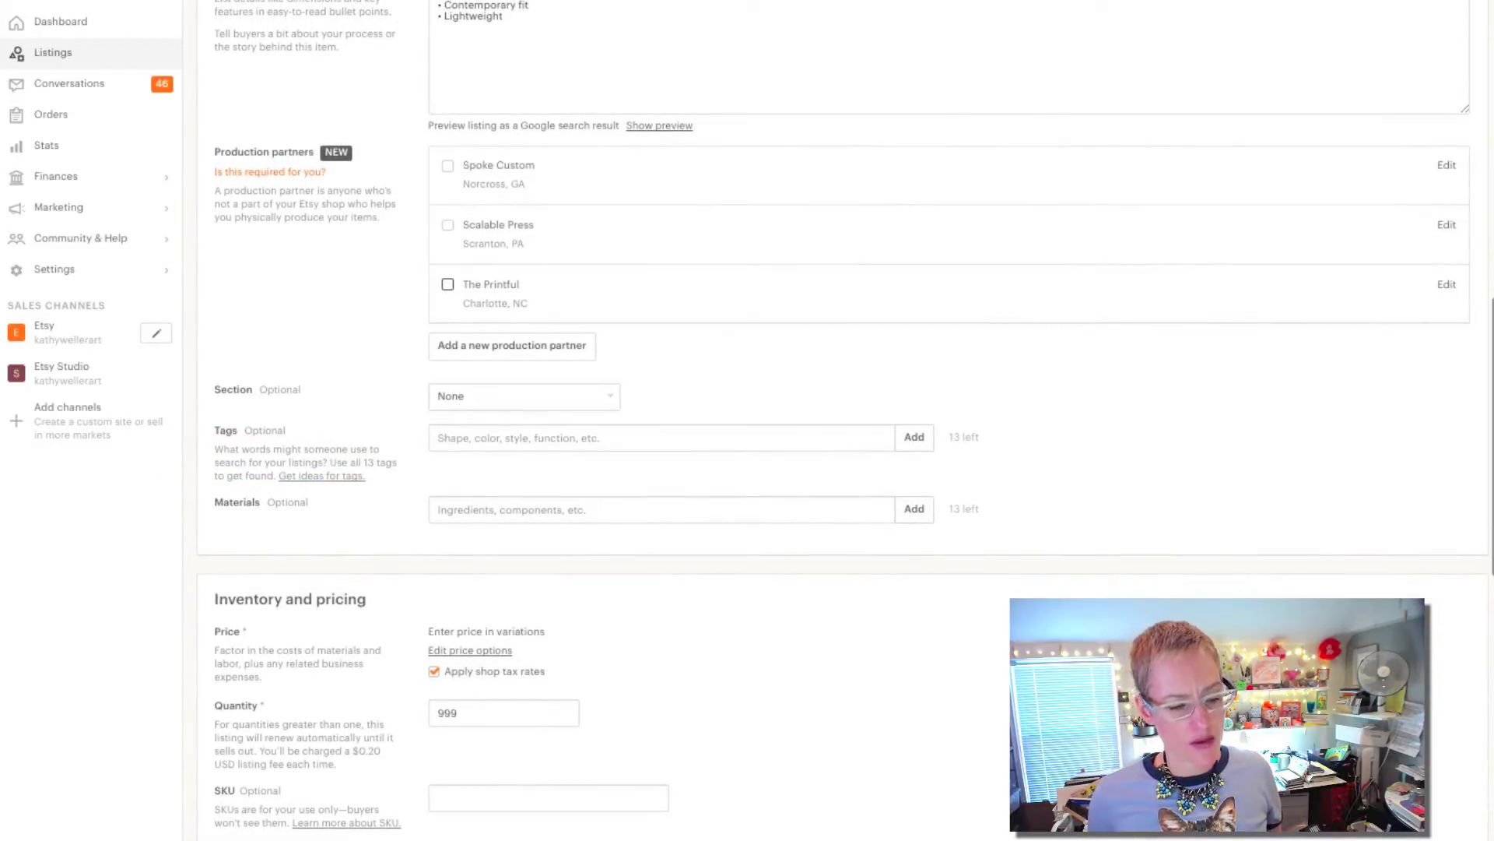
{"action": "left_click", "coordinate": [448, 284]}
{"action": "scroll", "coordinate": [846, 420], "scroll_direction": "down", "scroll_amount": 2}
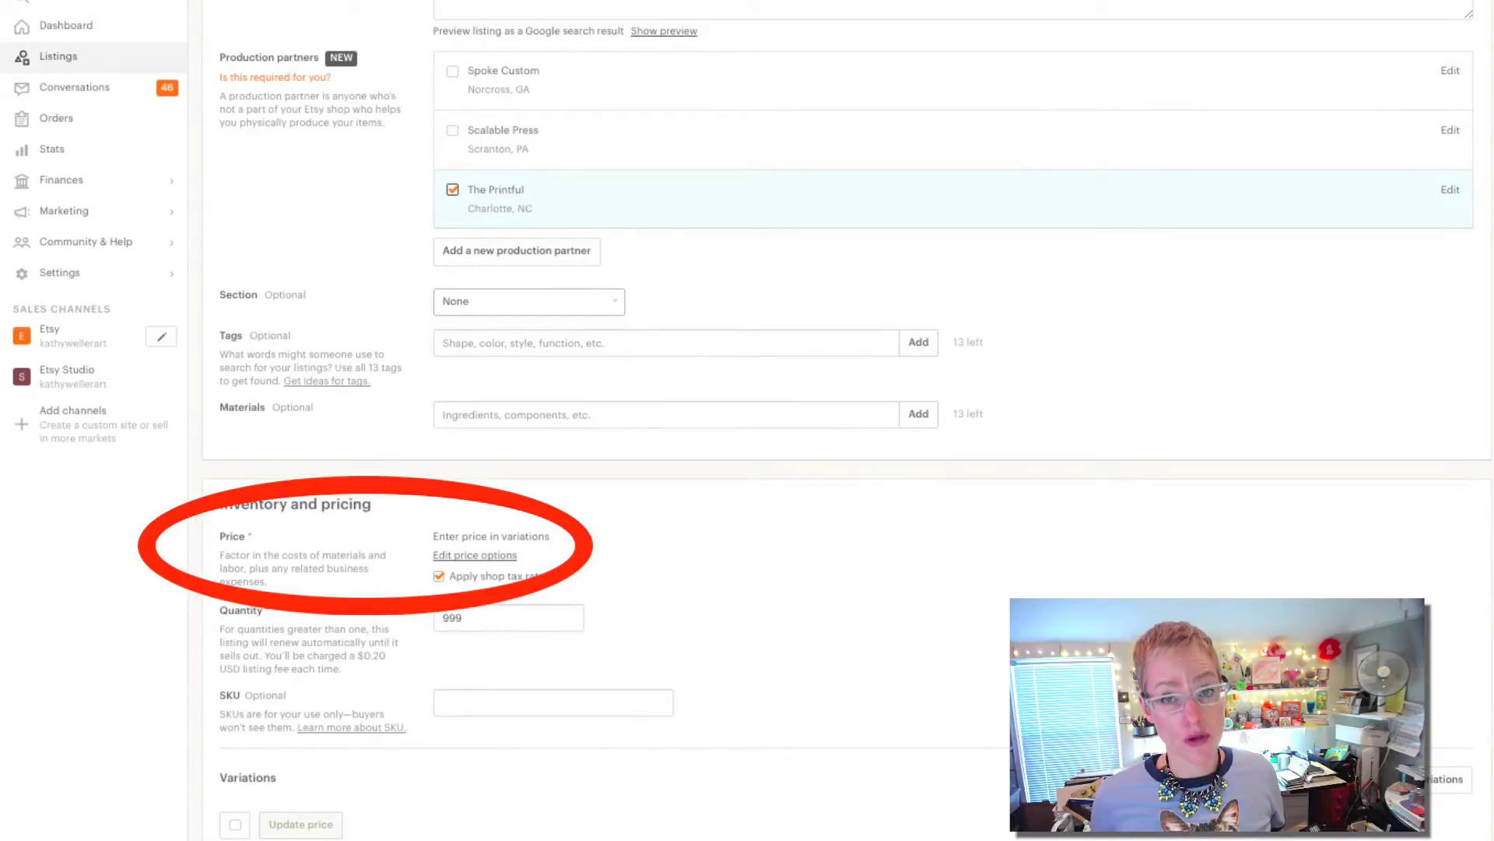
{"action": "scroll", "coordinate": [841, 420], "scroll_direction": "down", "scroll_amount": 5}
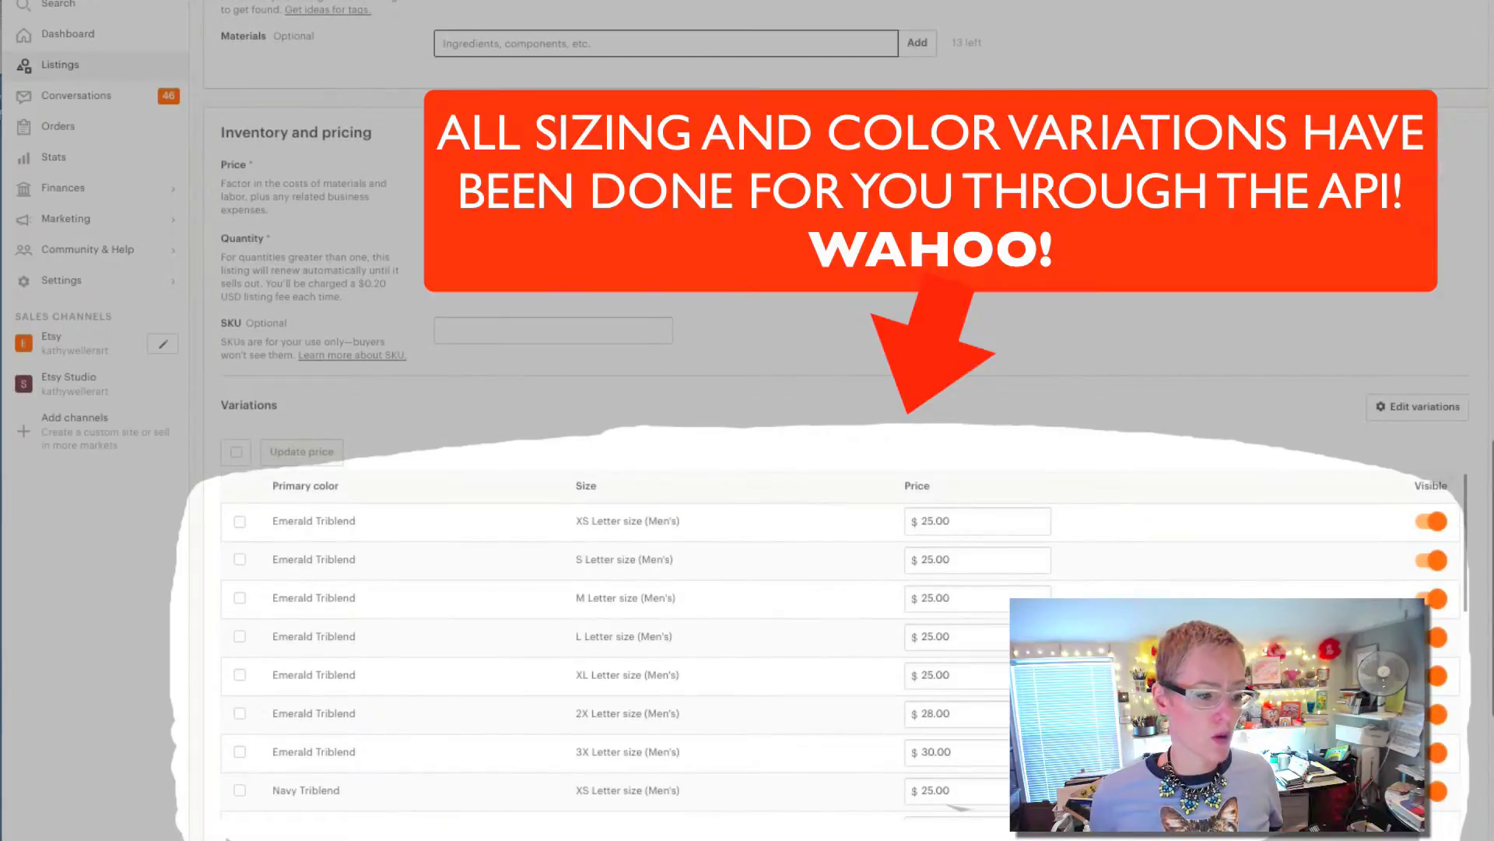
{"action": "scroll", "coordinate": [840, 467], "scroll_direction": "down", "scroll_amount": 2}
{"action": "scroll", "coordinate": [841, 545], "scroll_direction": "down", "scroll_amount": 1}
{"action": "scroll", "coordinate": [840, 537], "scroll_direction": "down", "scroll_amount": 3}
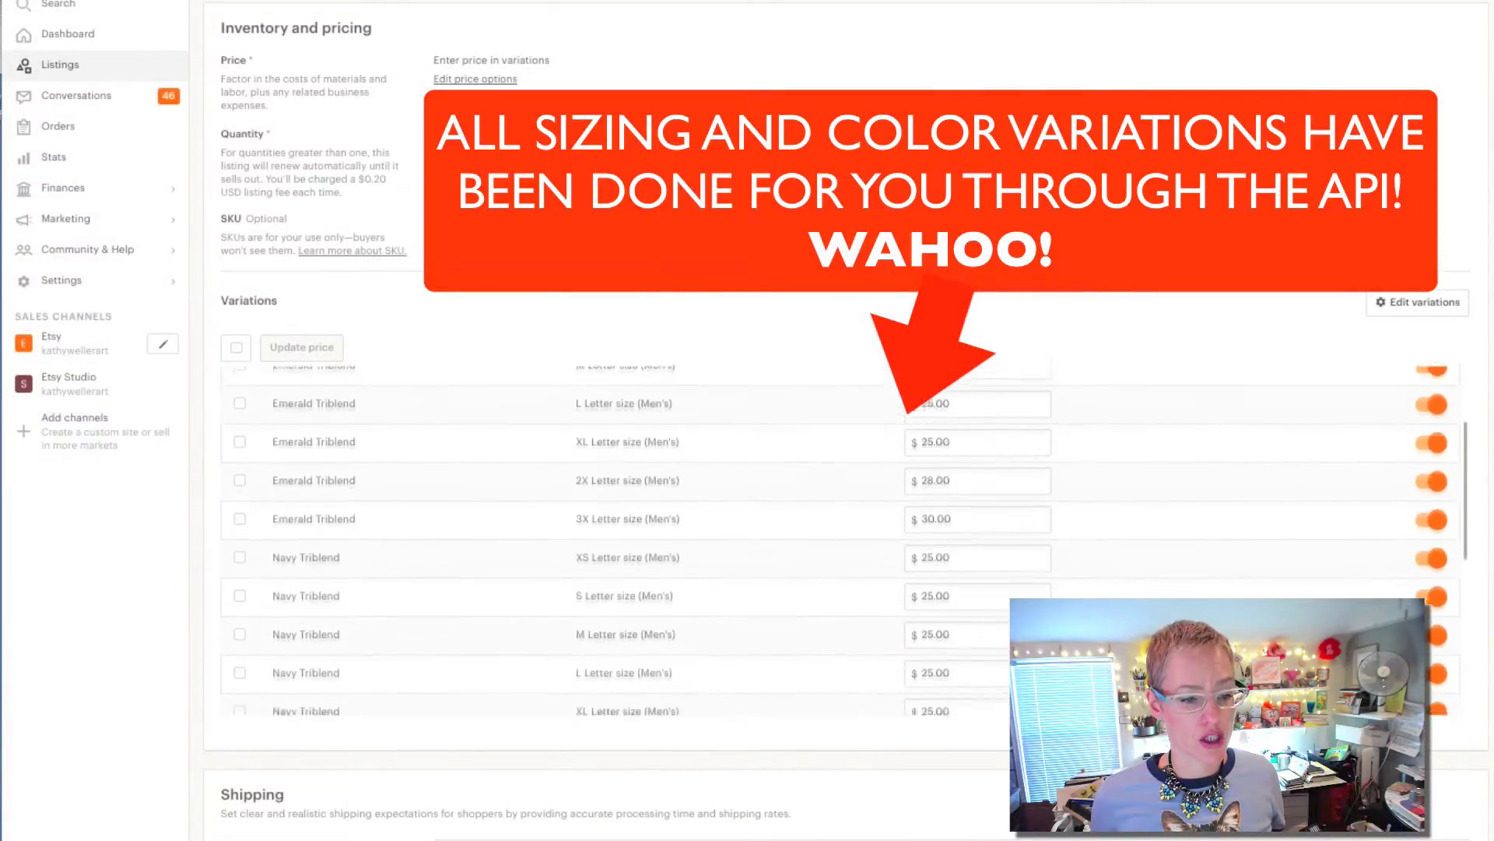
{"action": "scroll", "coordinate": [841, 537], "scroll_direction": "down", "scroll_amount": 1}
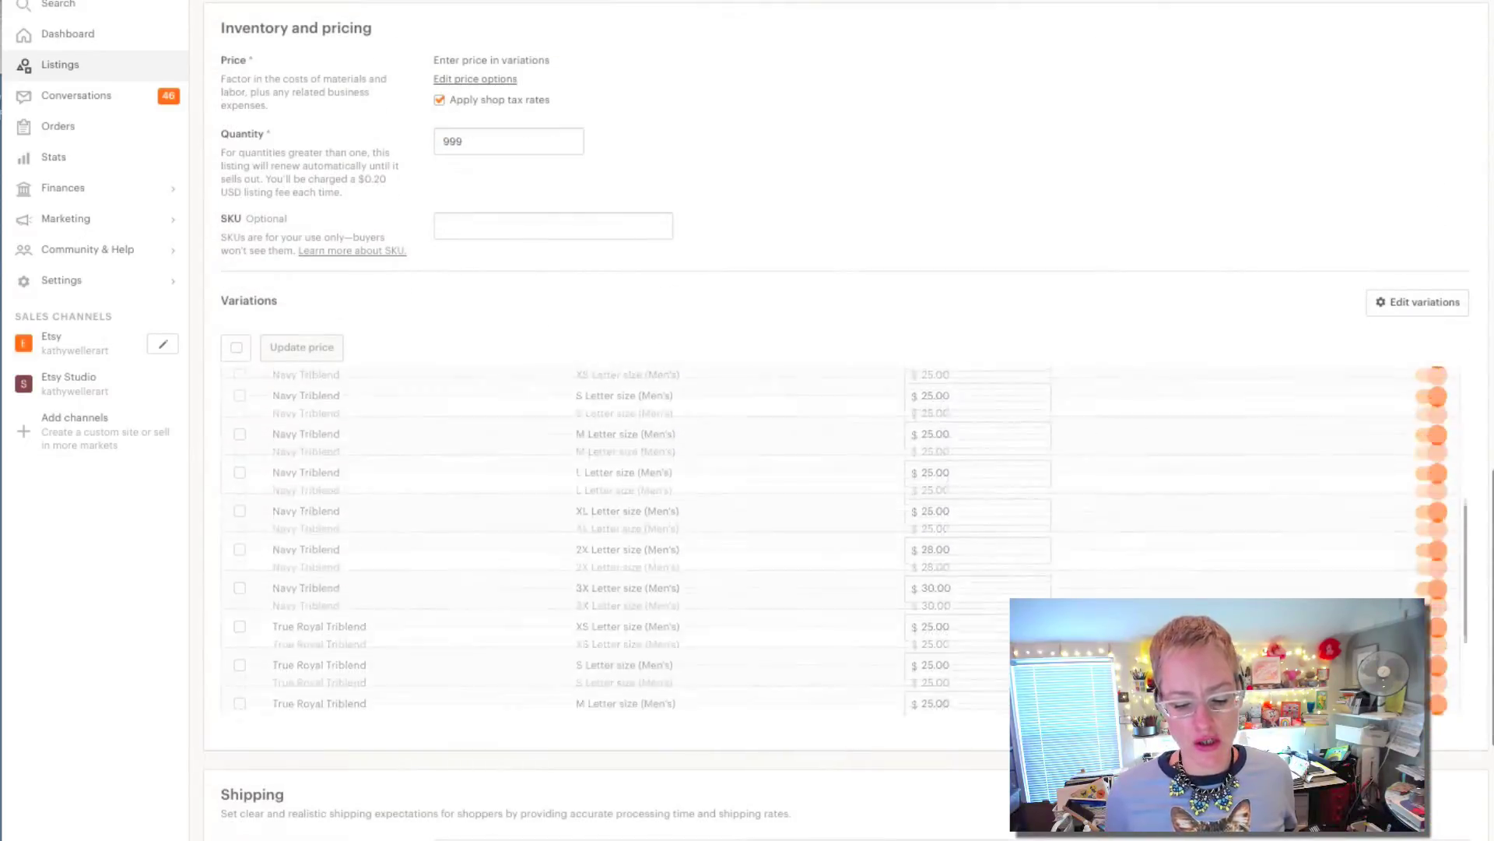
{"action": "scroll", "coordinate": [840, 467], "scroll_direction": "down", "scroll_amount": 7}
{"action": "scroll", "coordinate": [950, 537], "scroll_direction": "down", "scroll_amount": 6}
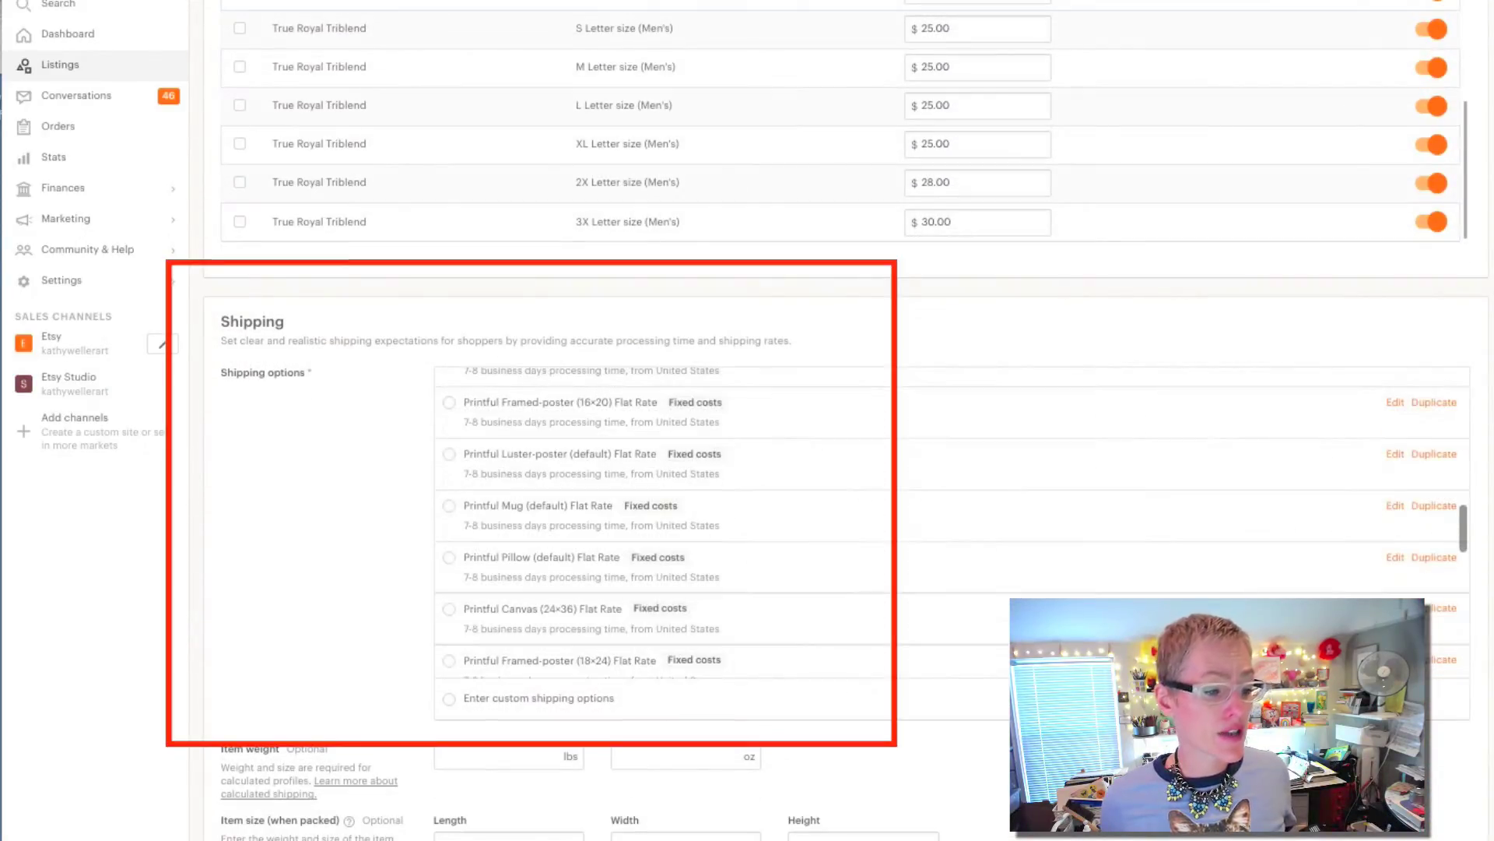
{"action": "scroll", "coordinate": [841, 467], "scroll_direction": "down", "scroll_amount": 3}
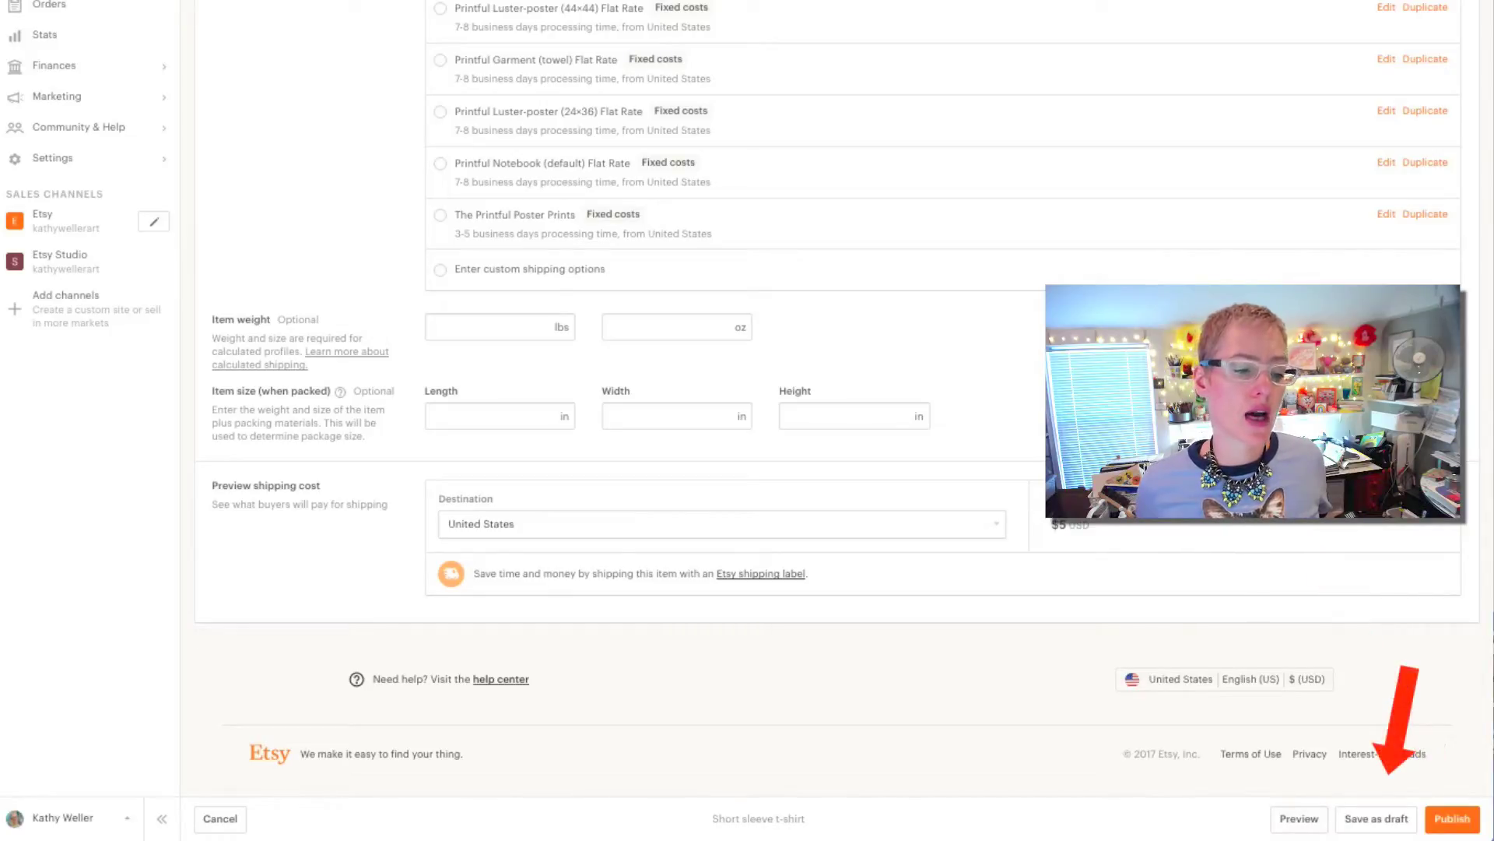
{"action": "scroll", "coordinate": [837, 389], "scroll_direction": "up", "scroll_amount": 3}
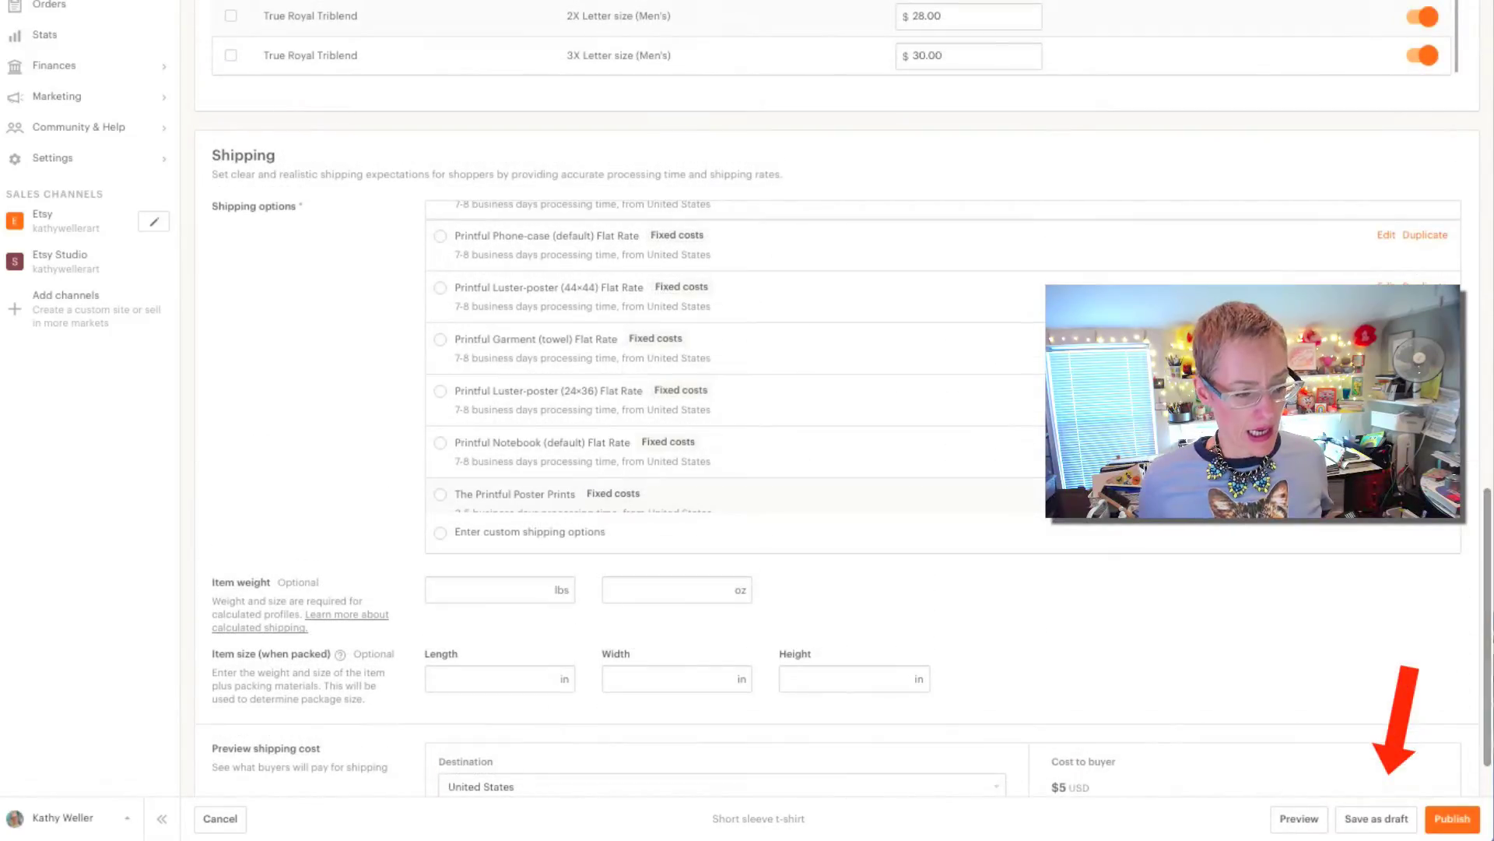